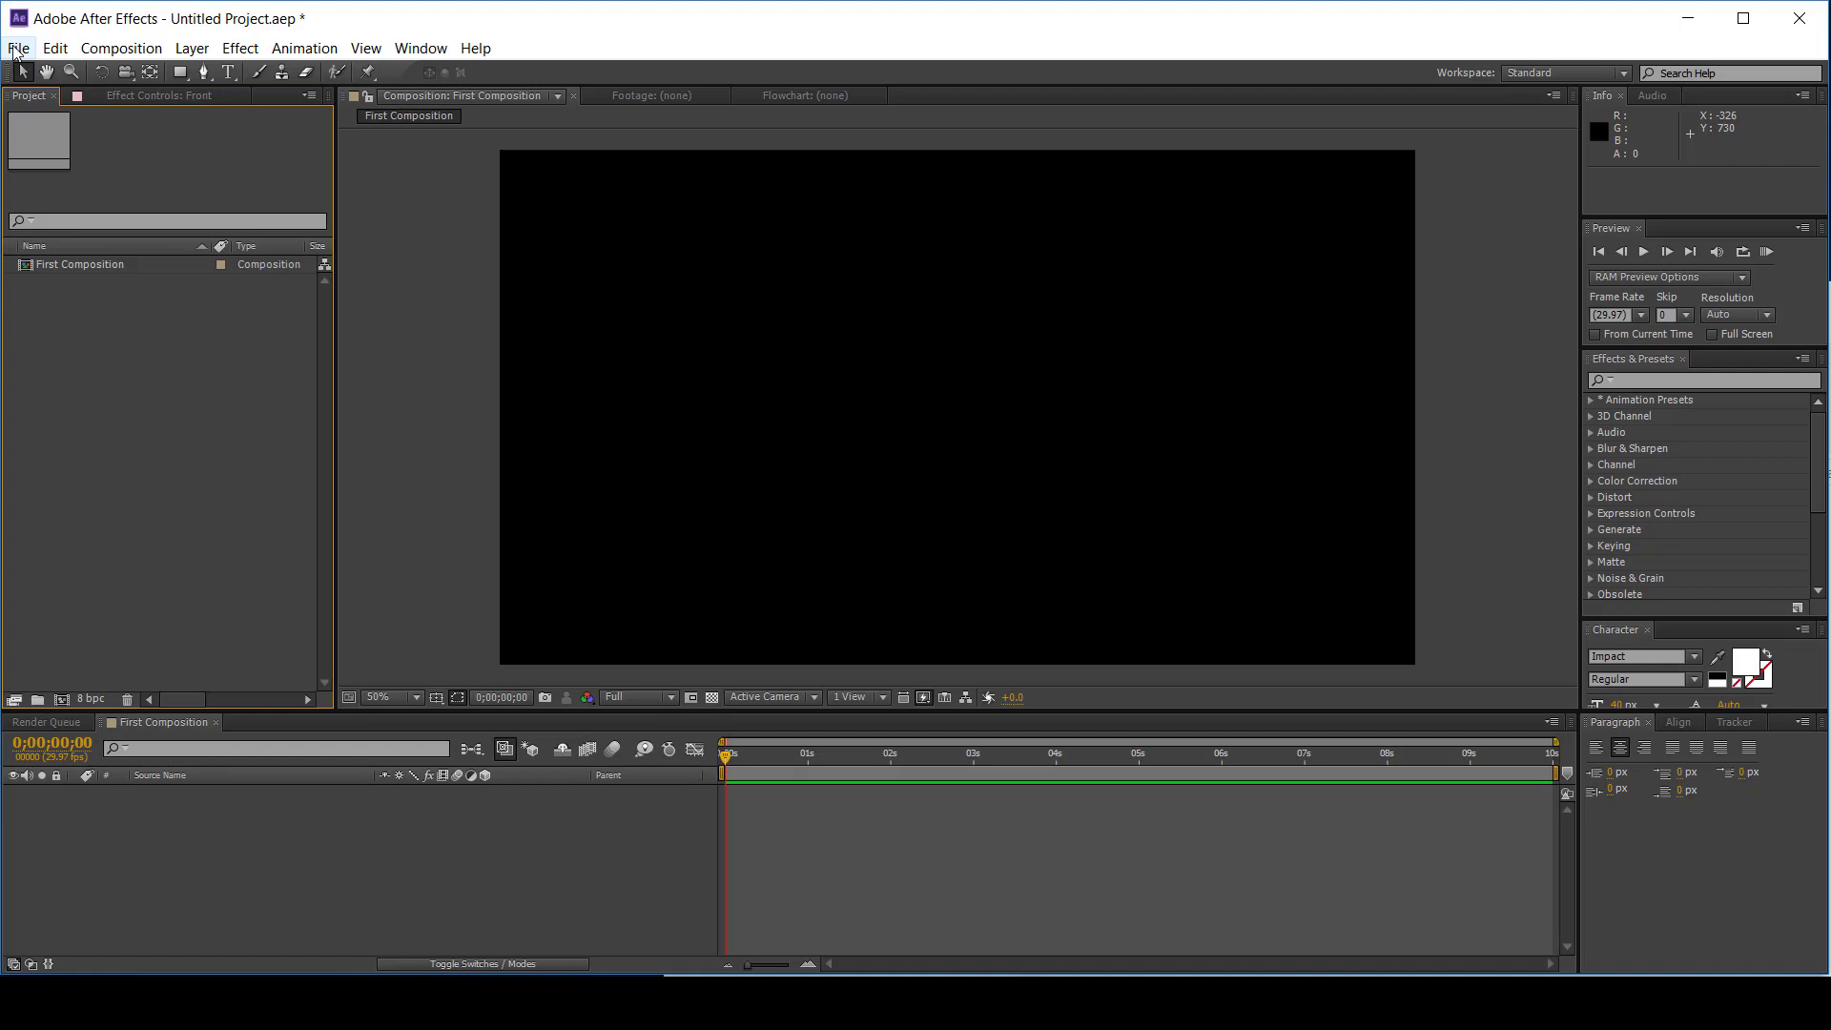
left_click(18, 49)
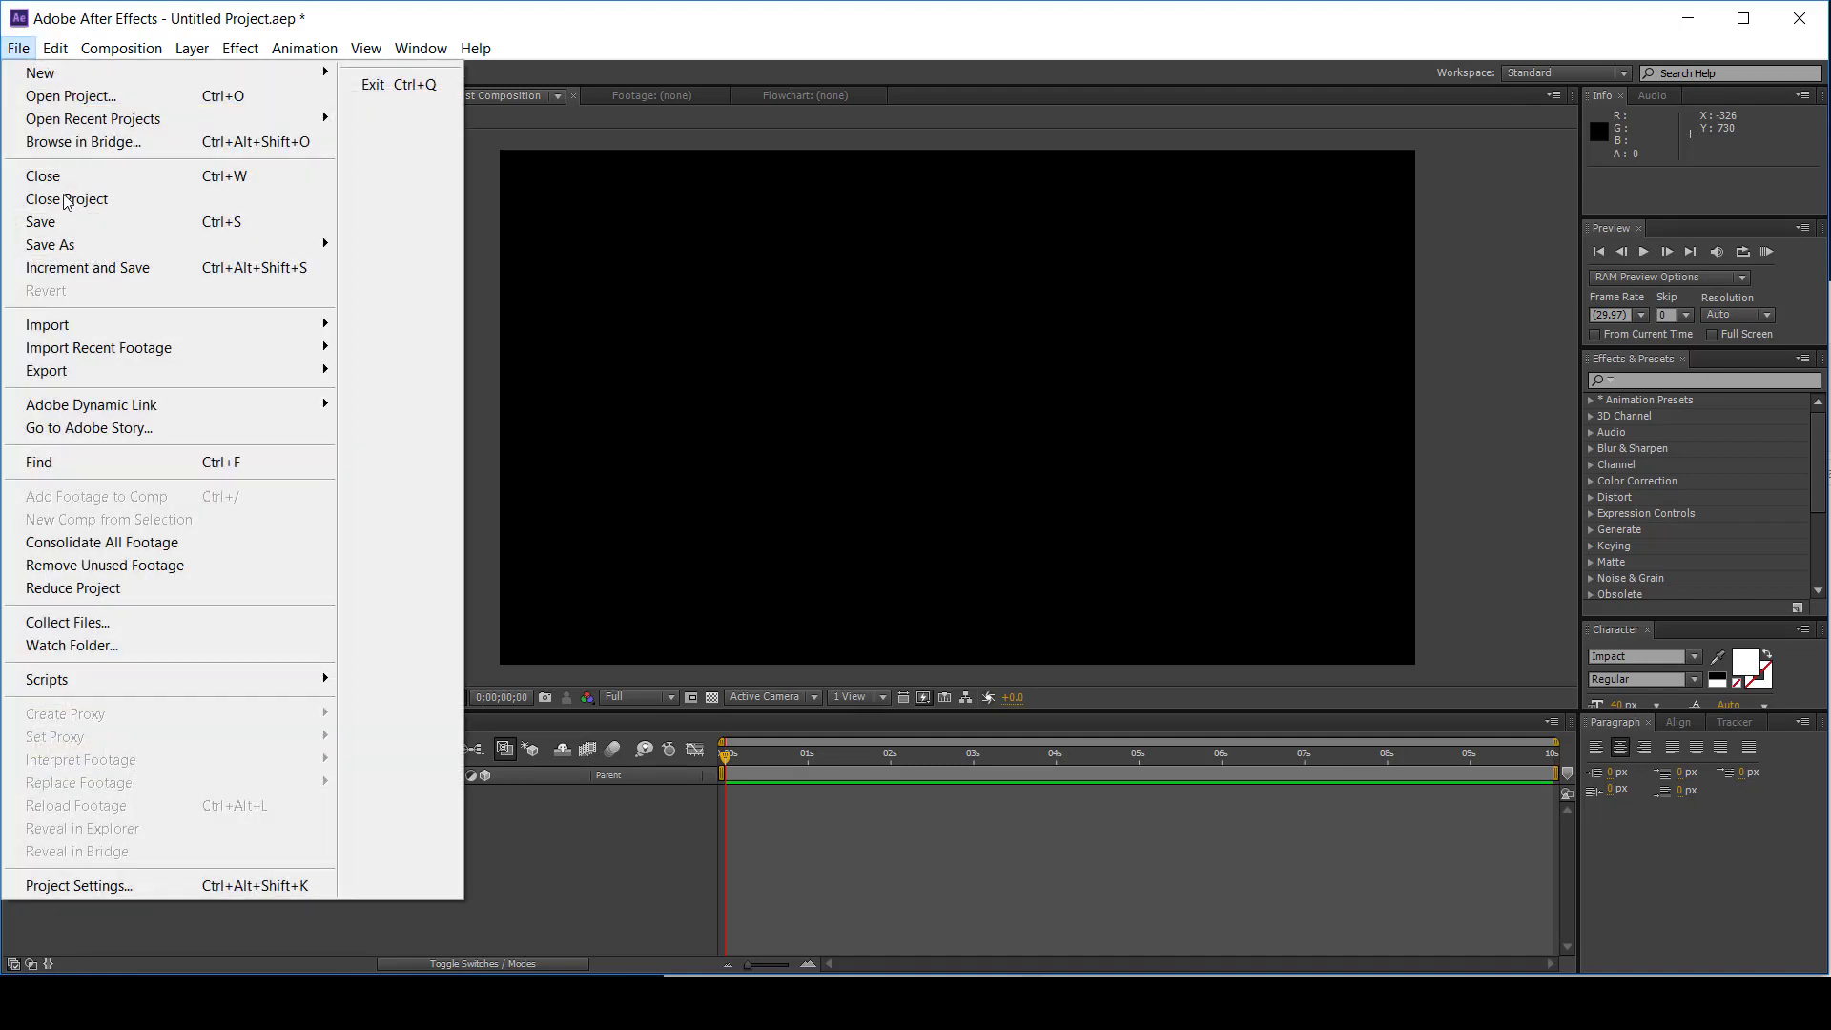
mouse_move(82, 334)
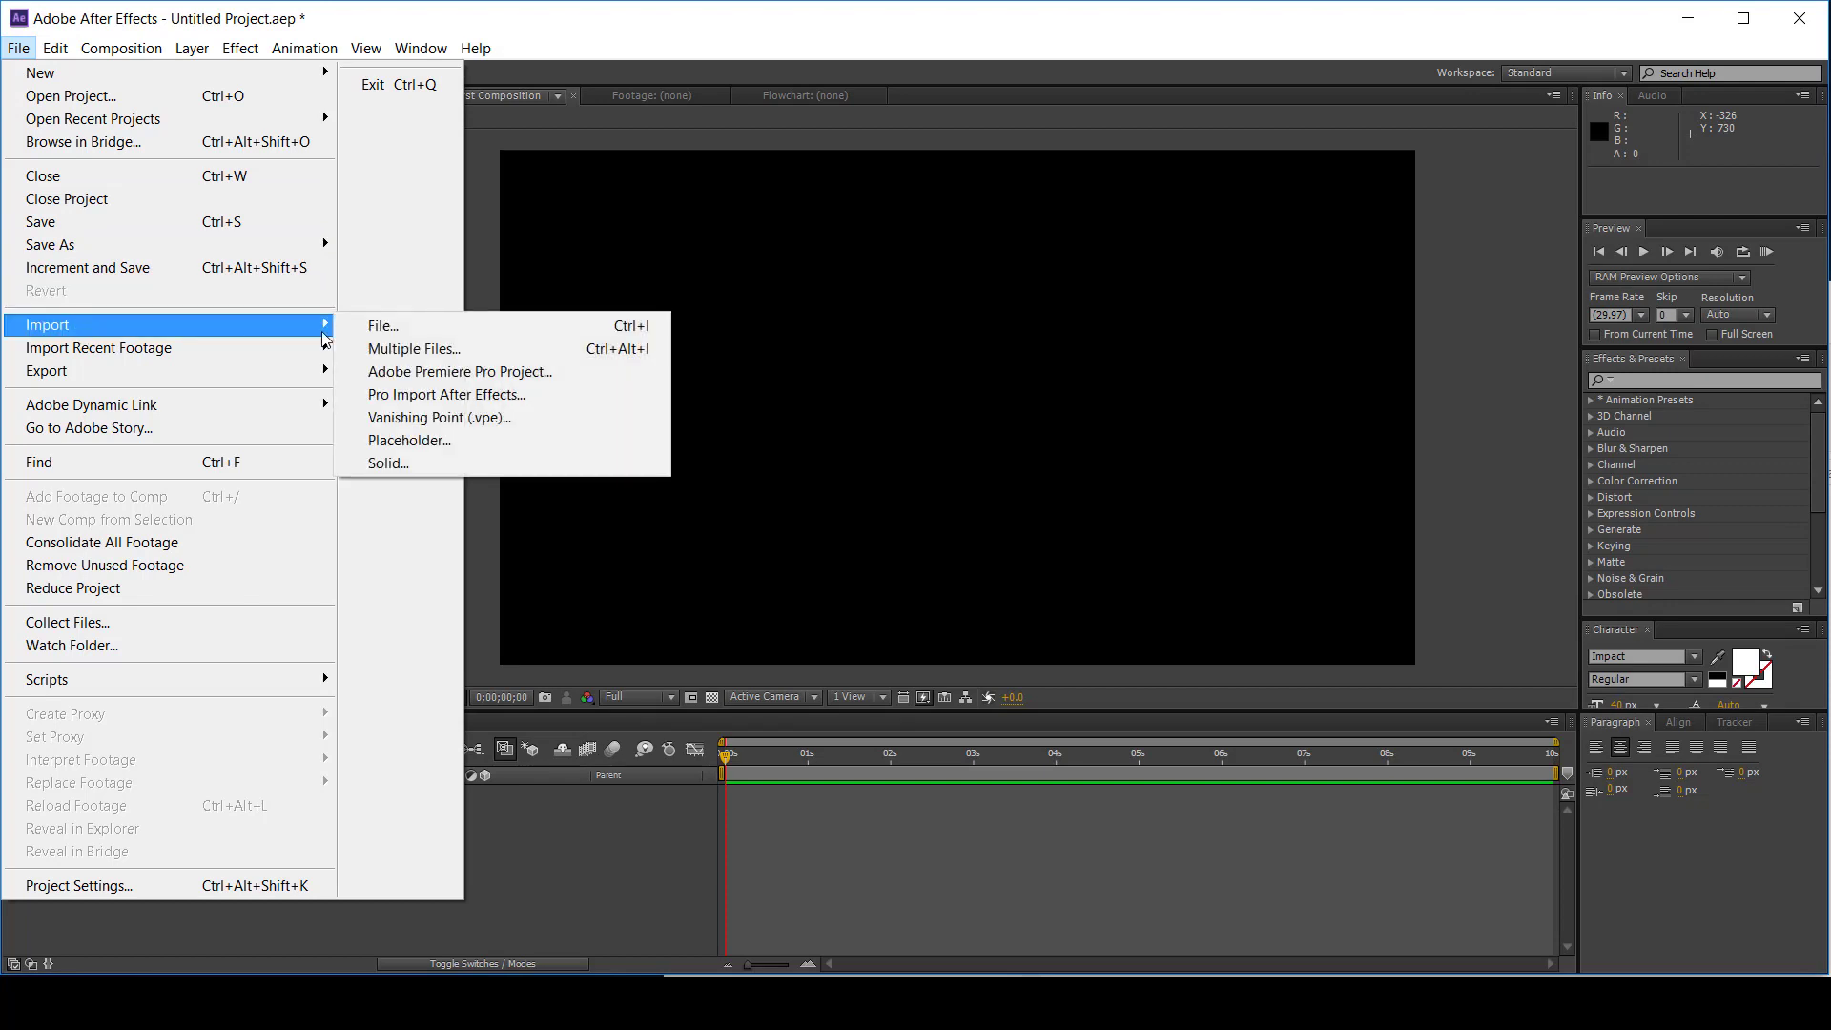
left_click(432, 332)
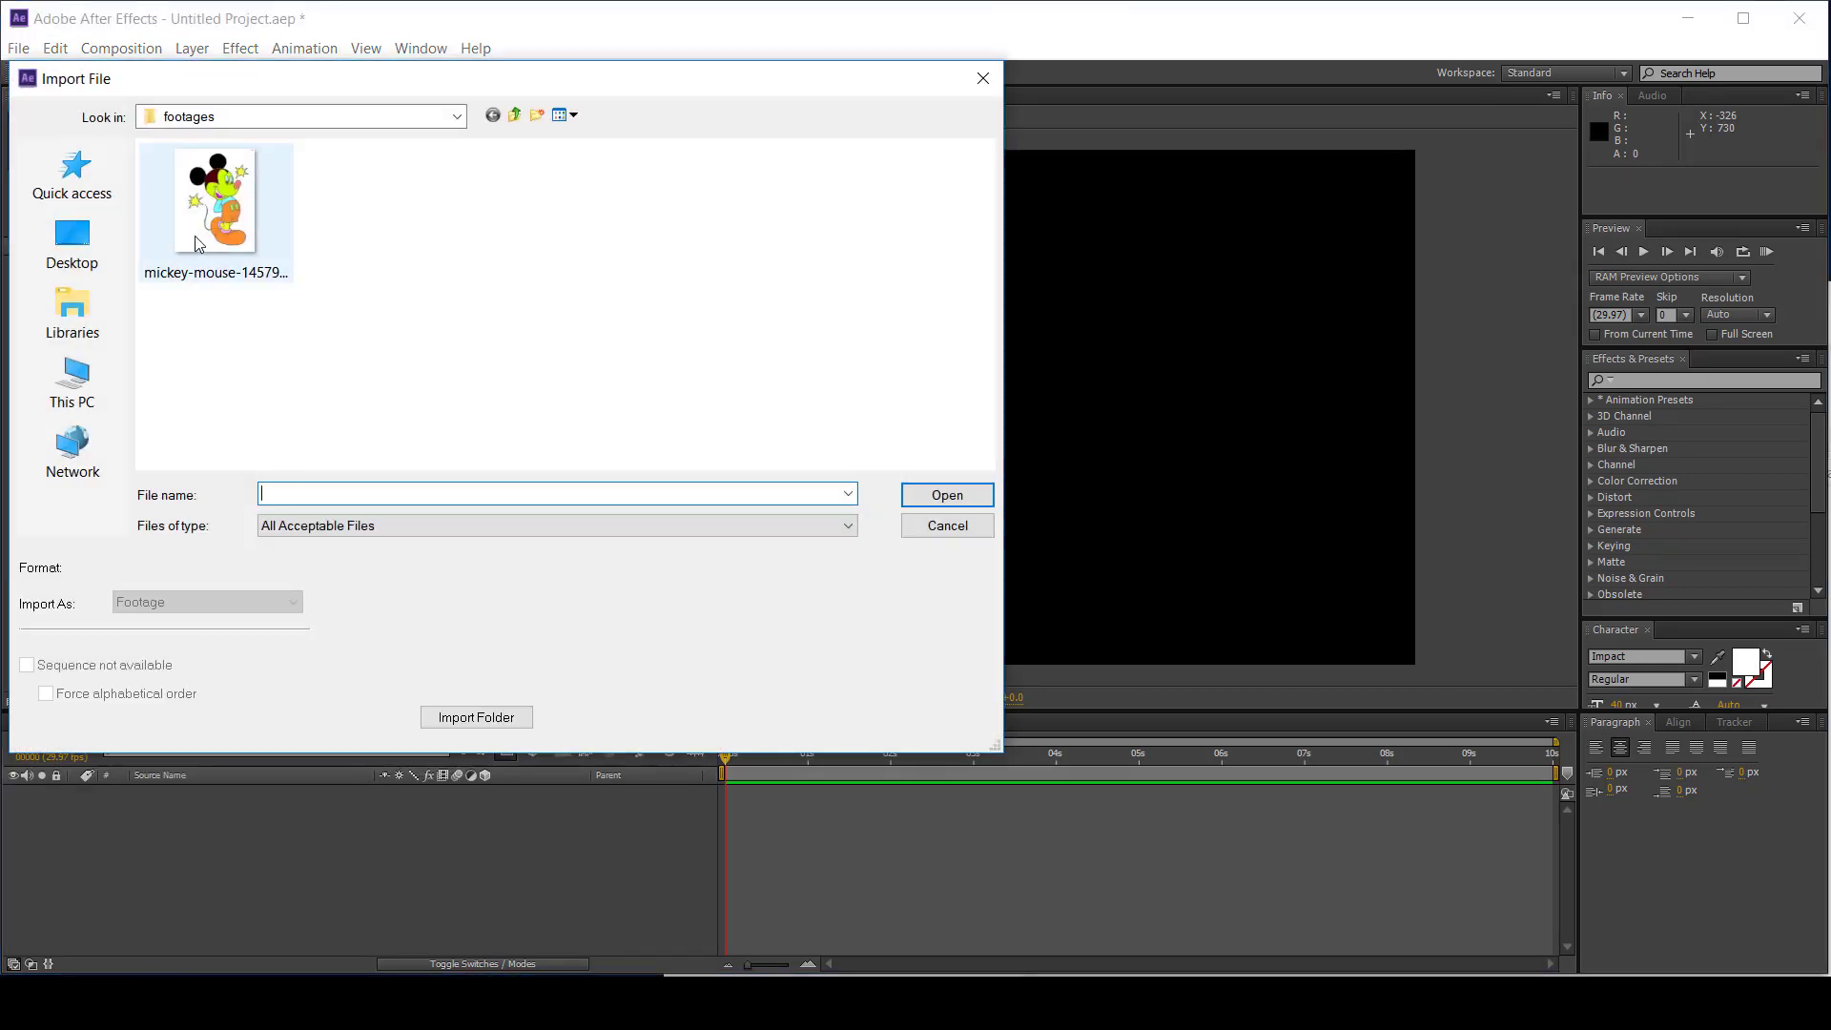
left_click(199, 244)
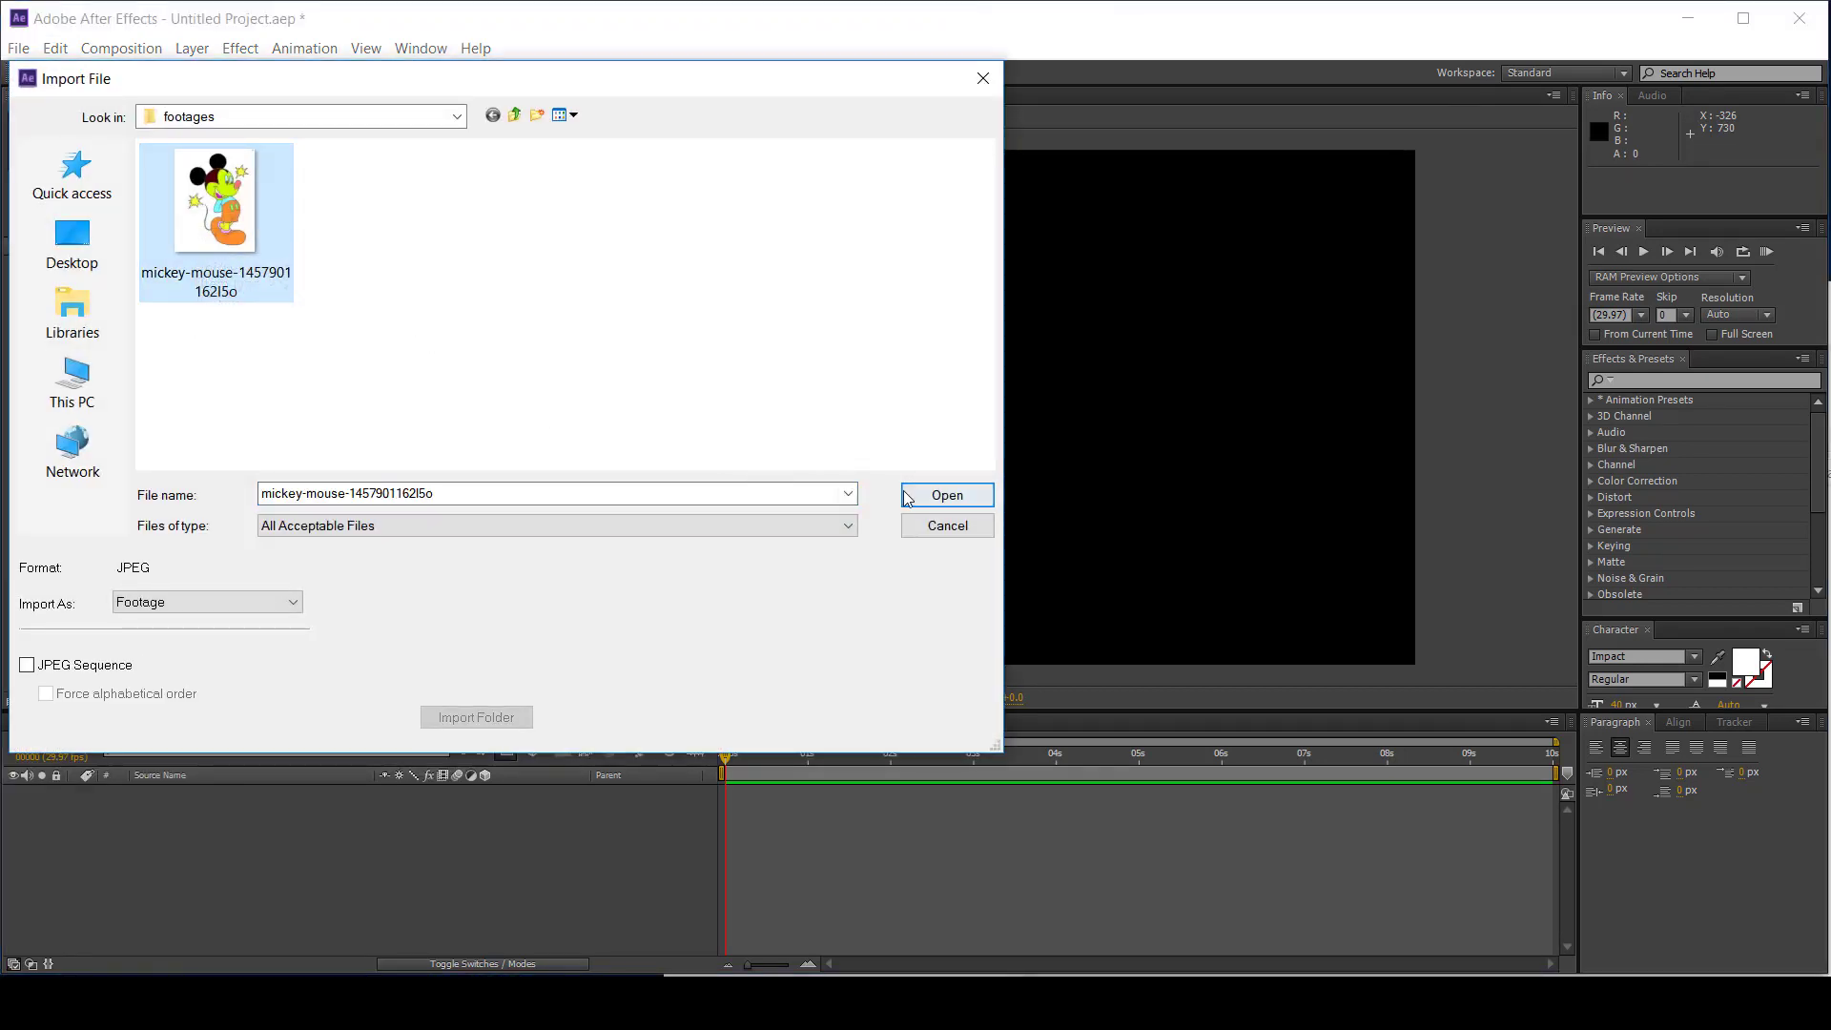
left_click(944, 526)
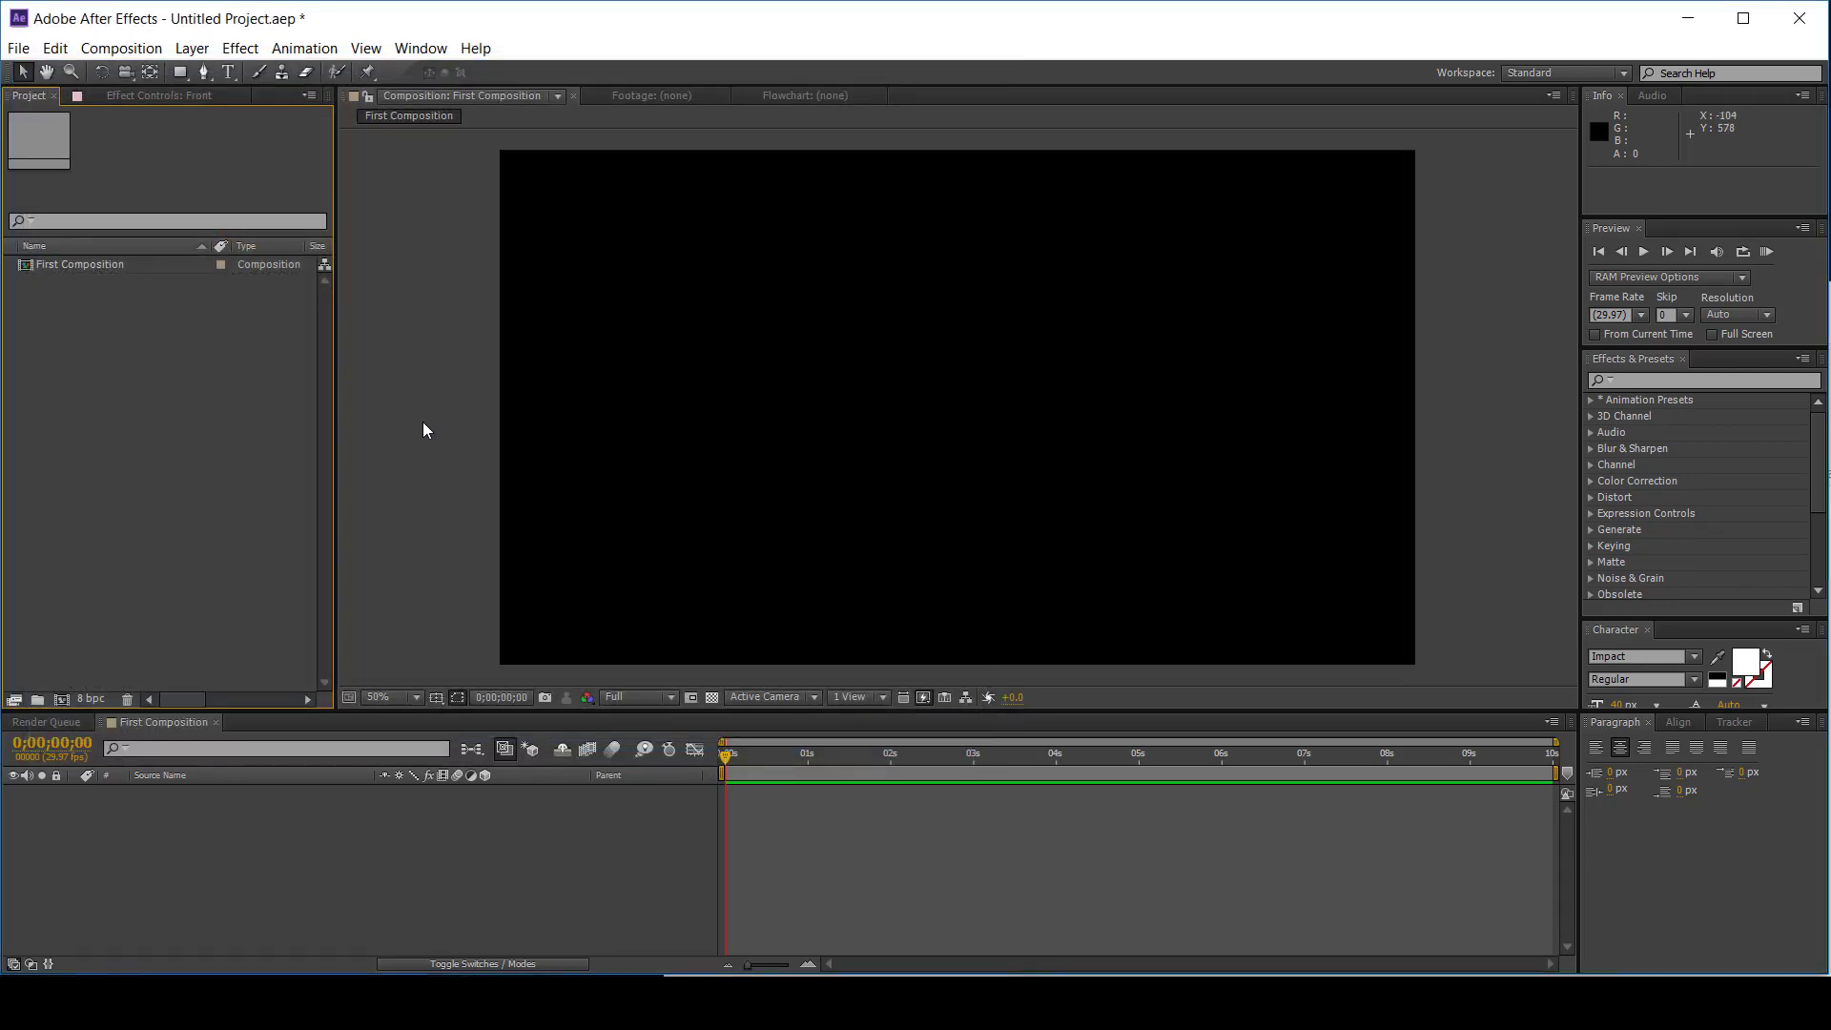
double_click(197, 416)
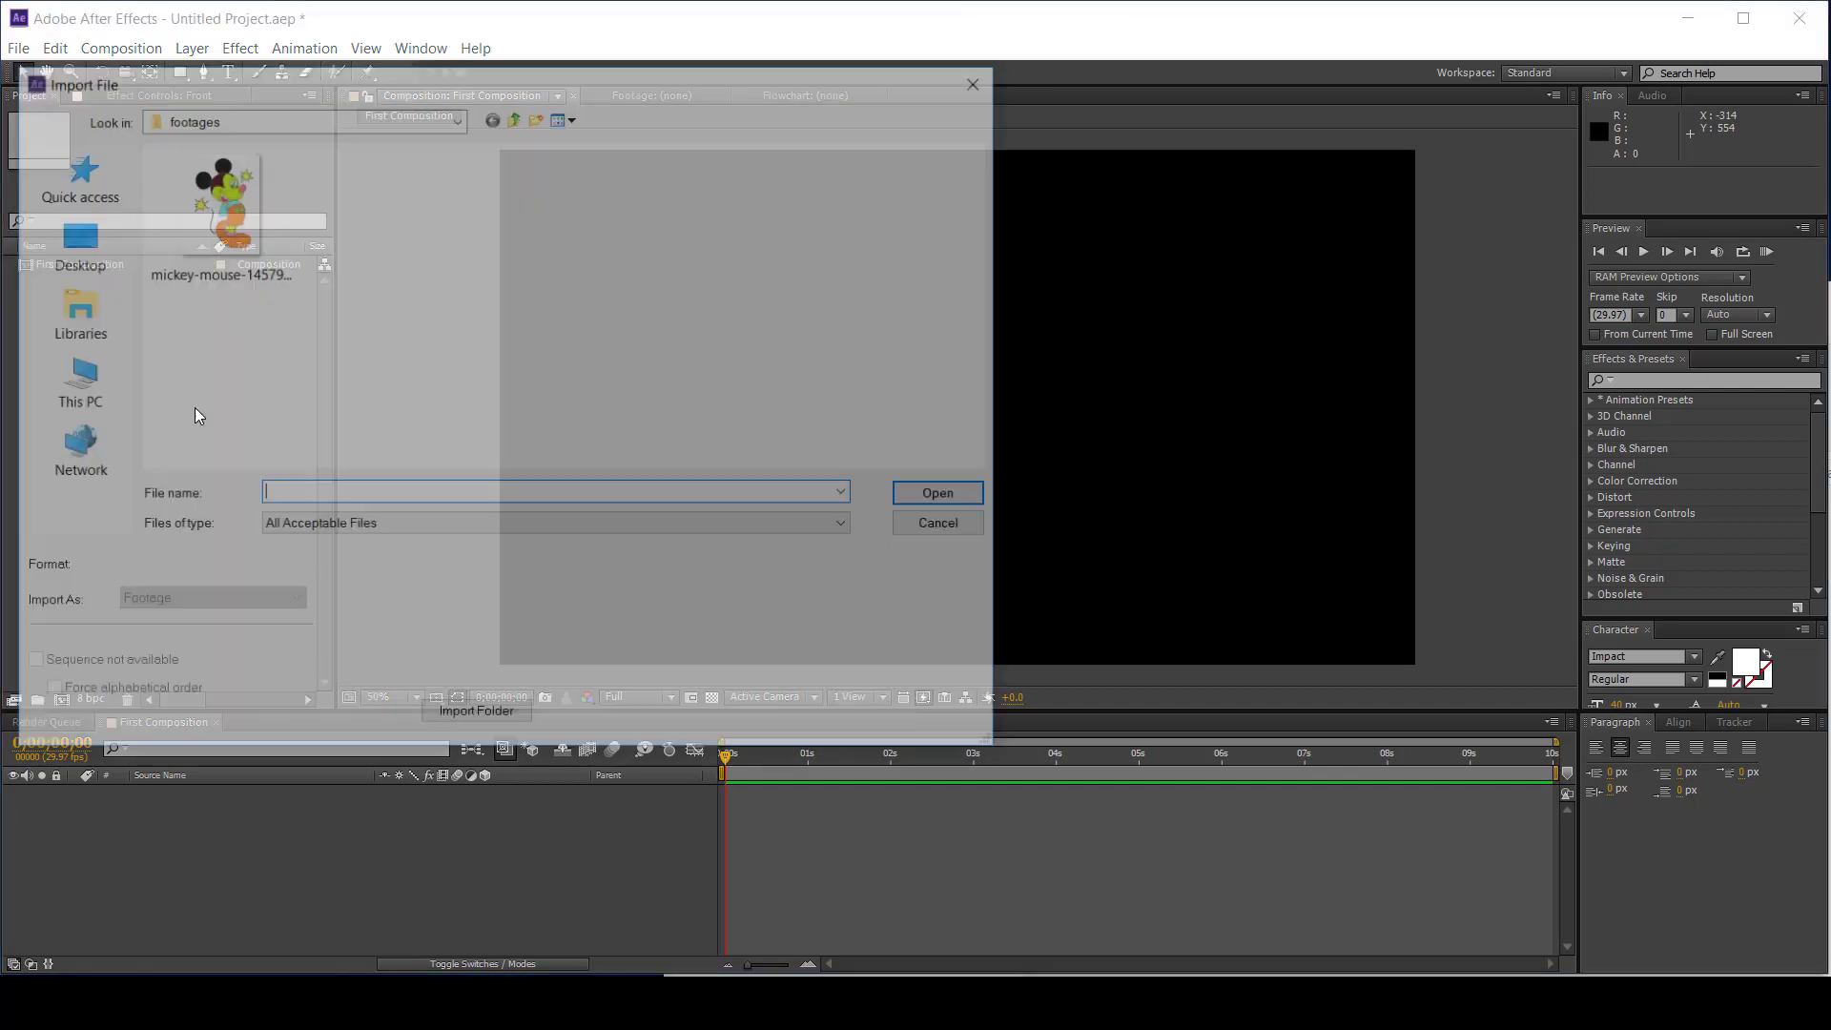
left_click(213, 235)
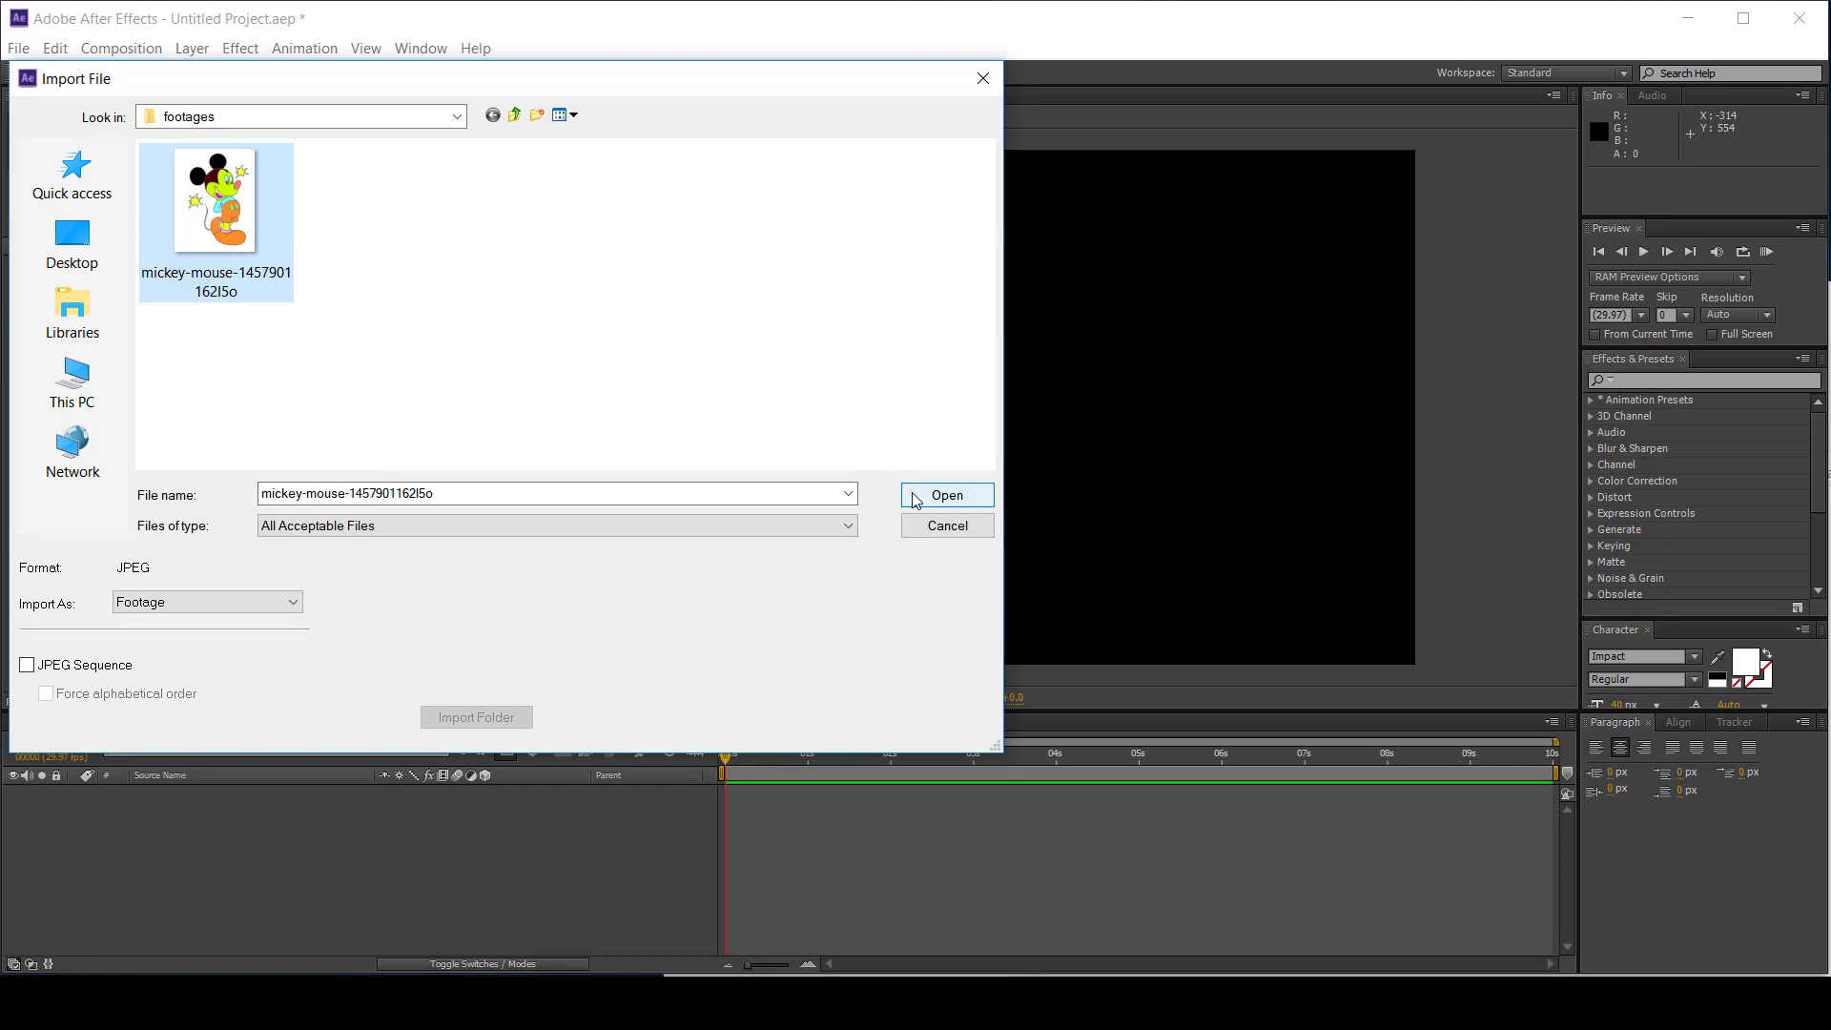
left_click(949, 527)
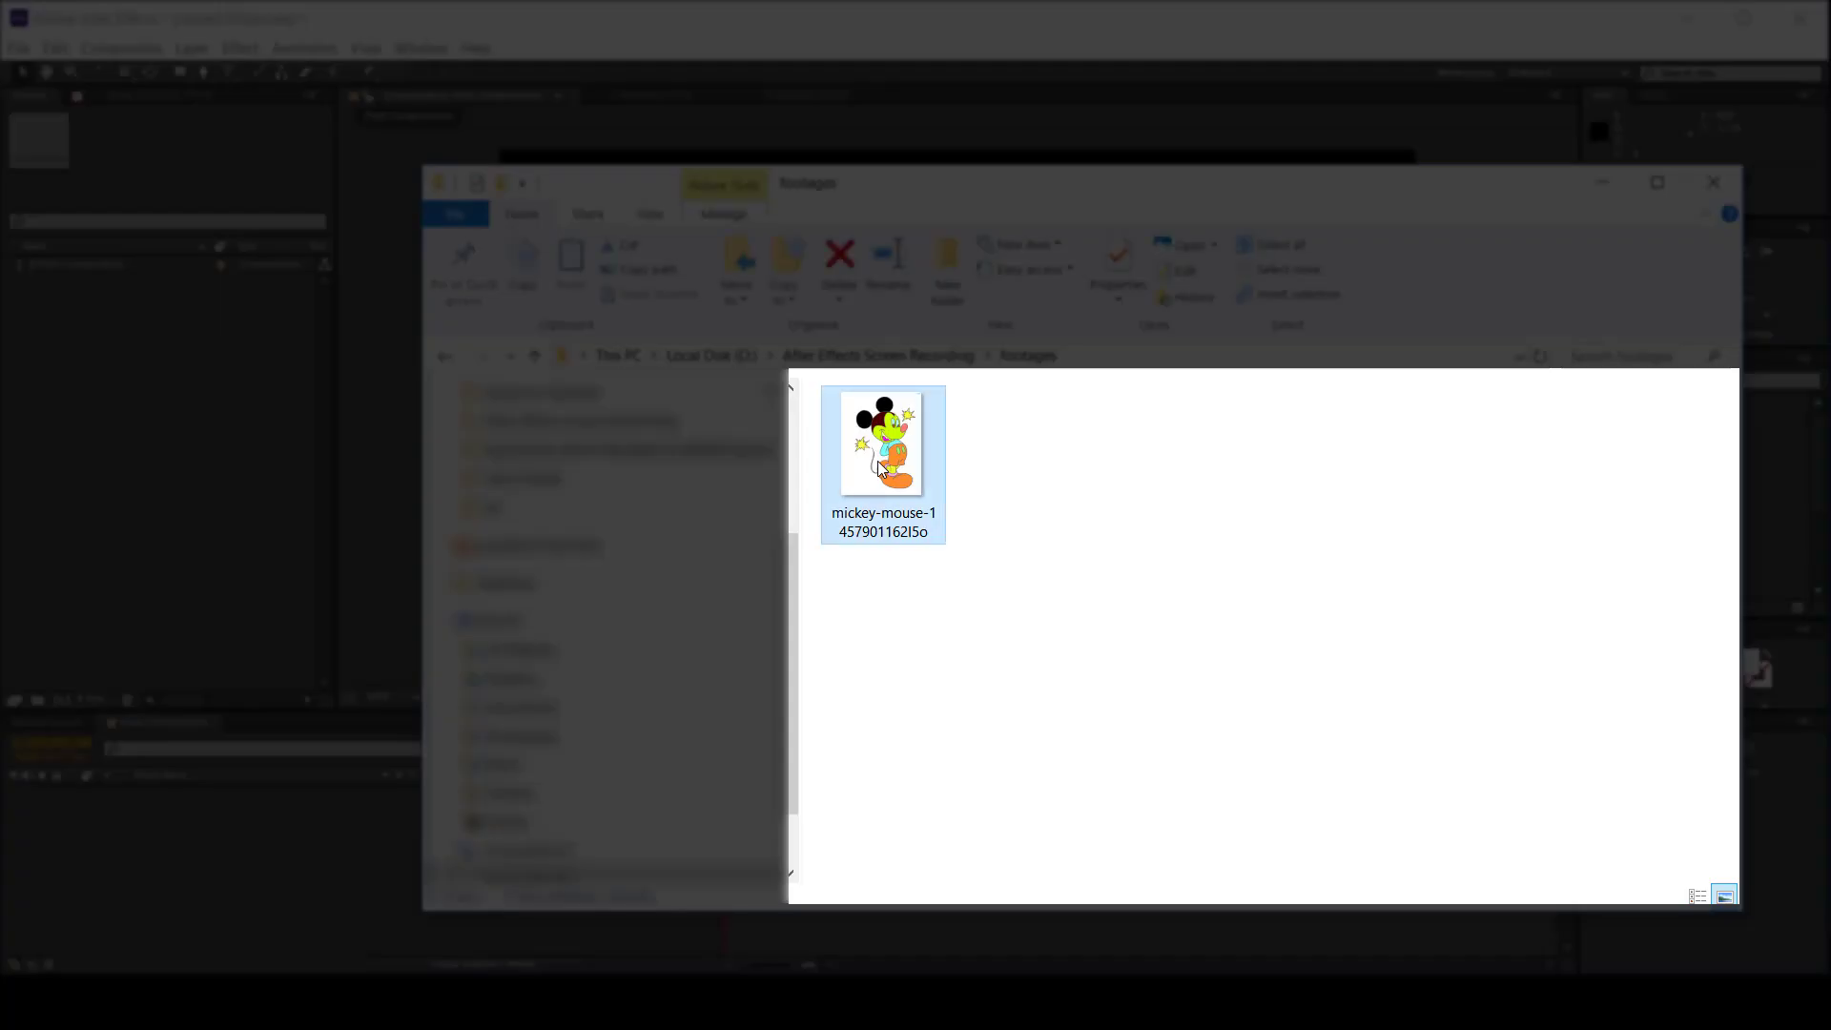
- Import the mickey-mouse JPEG from the footages folder into the project
left_click_drag(895, 468, 217, 415)
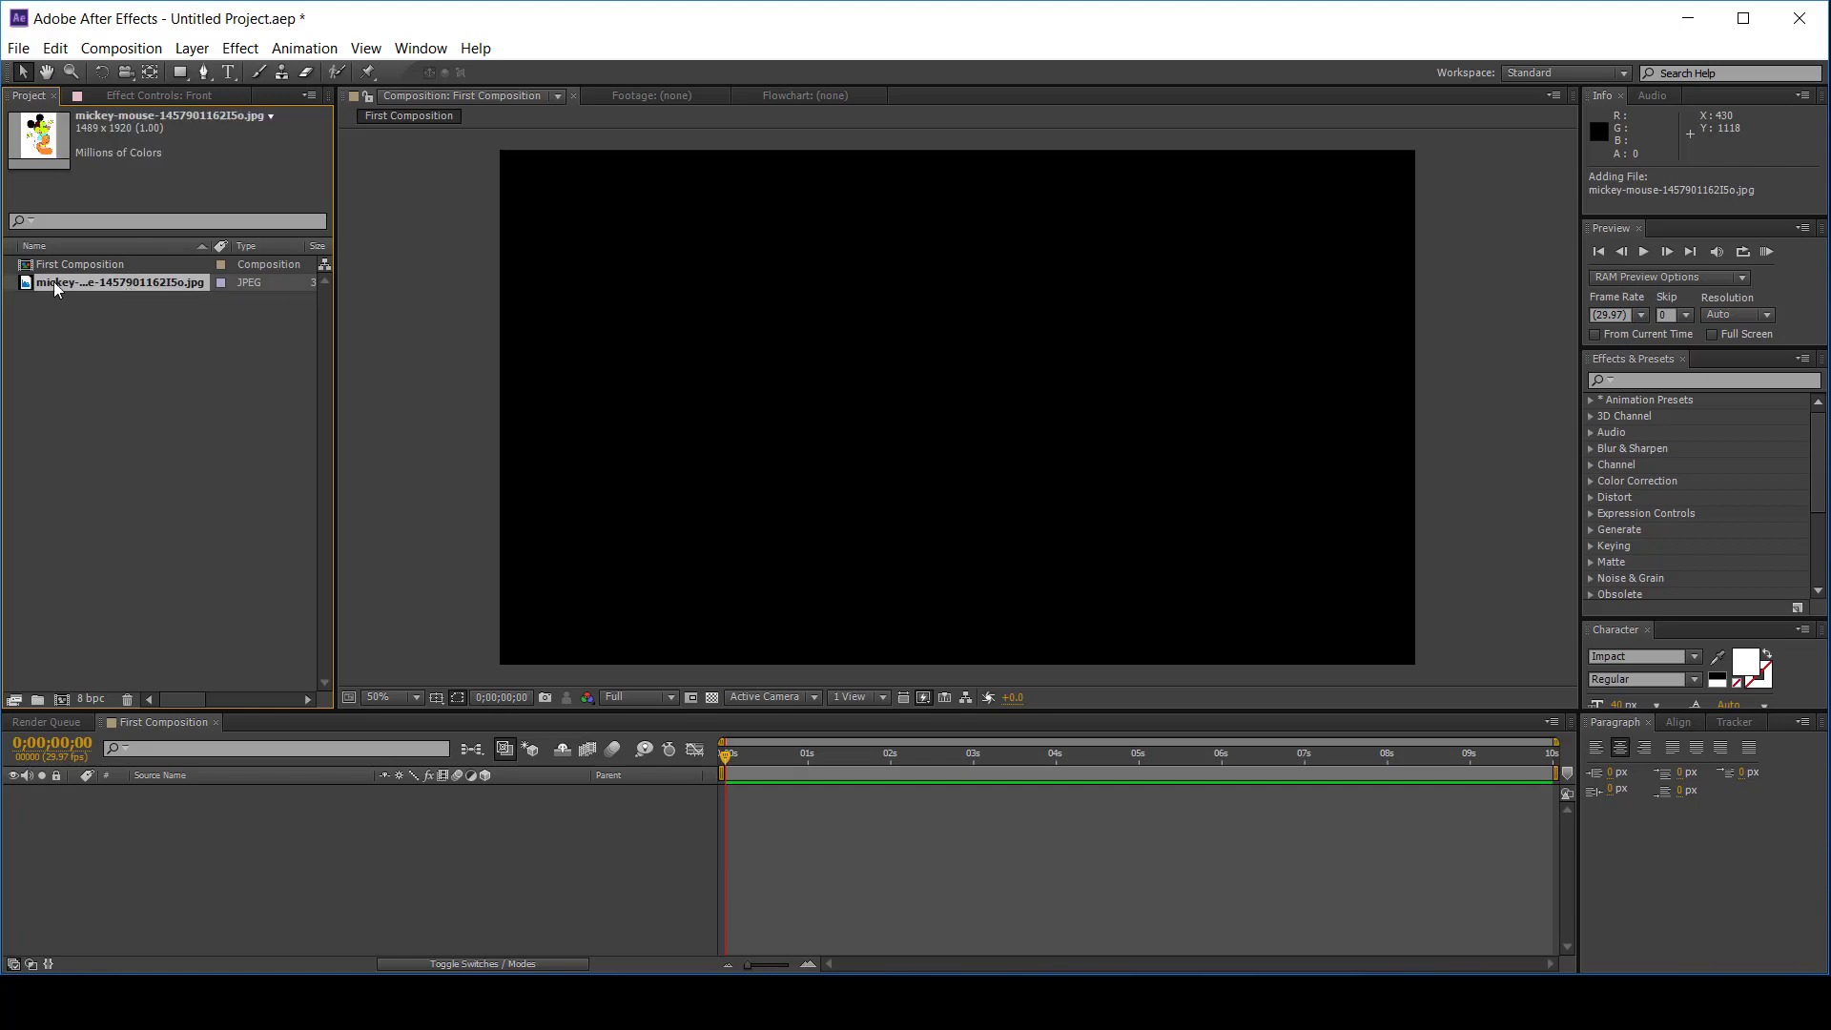
left_click_drag(54, 282, 915, 464)
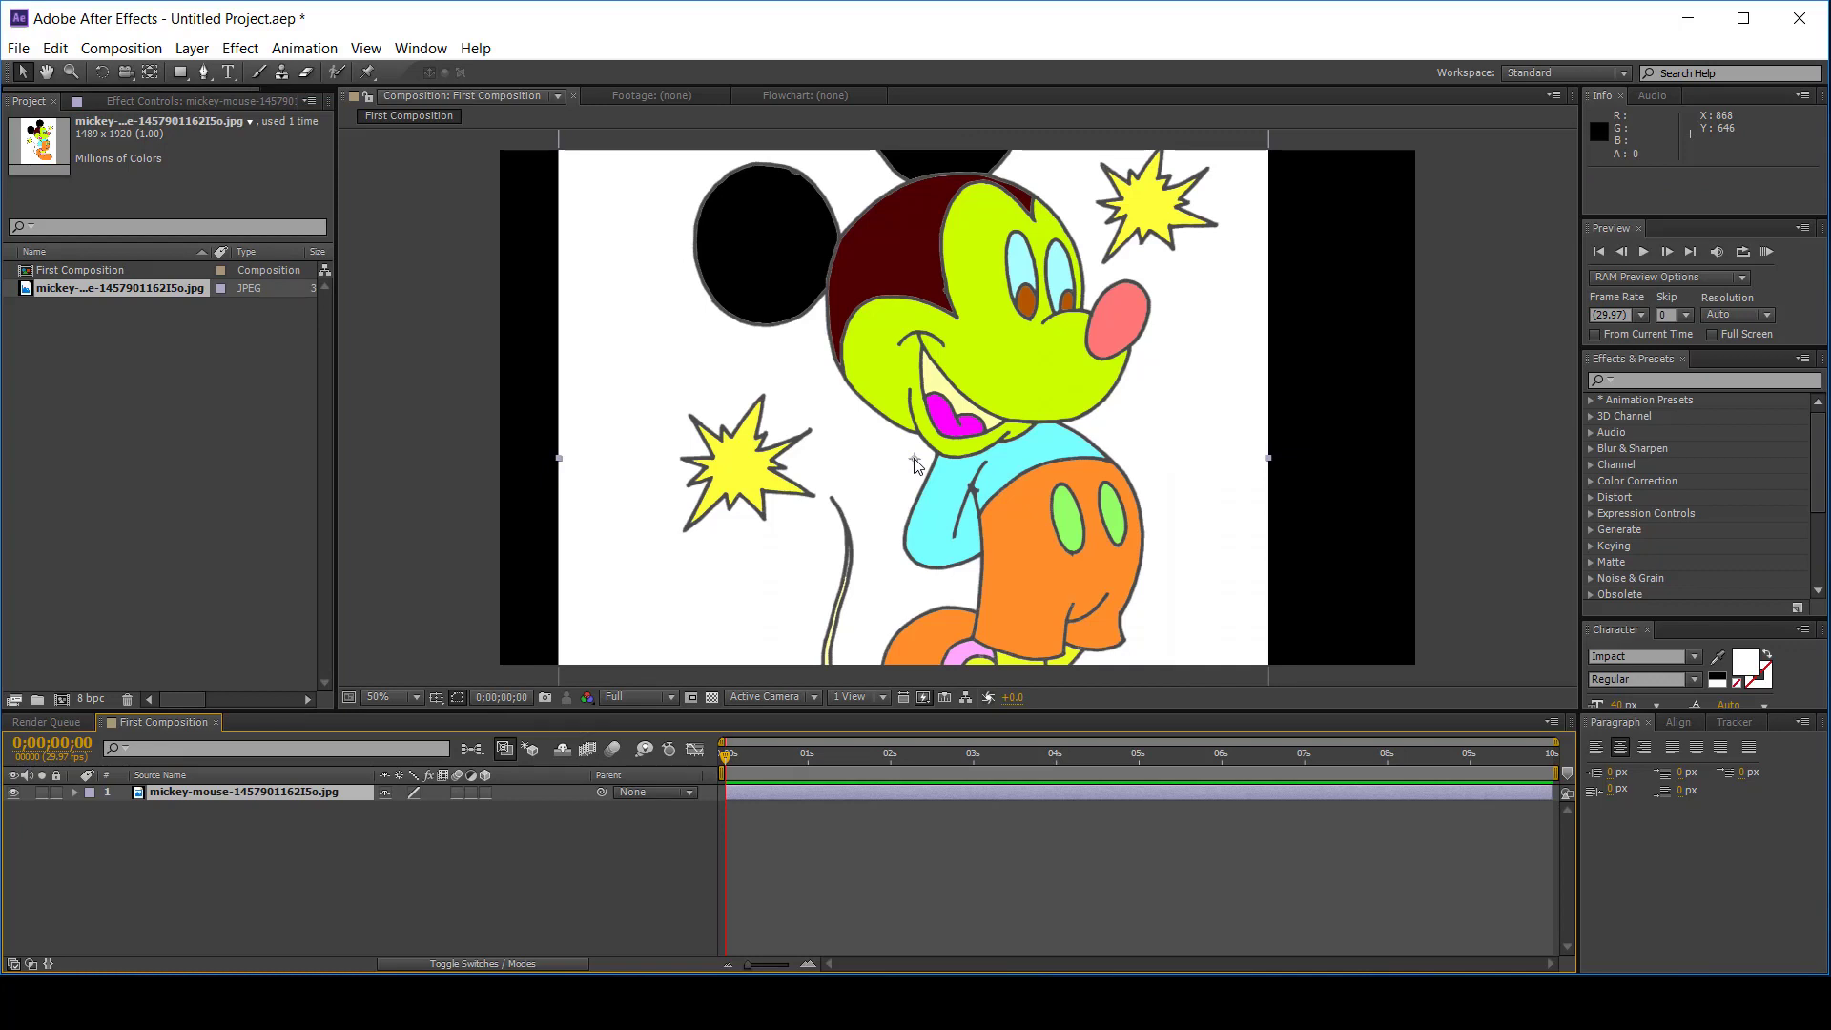
key("Delete")
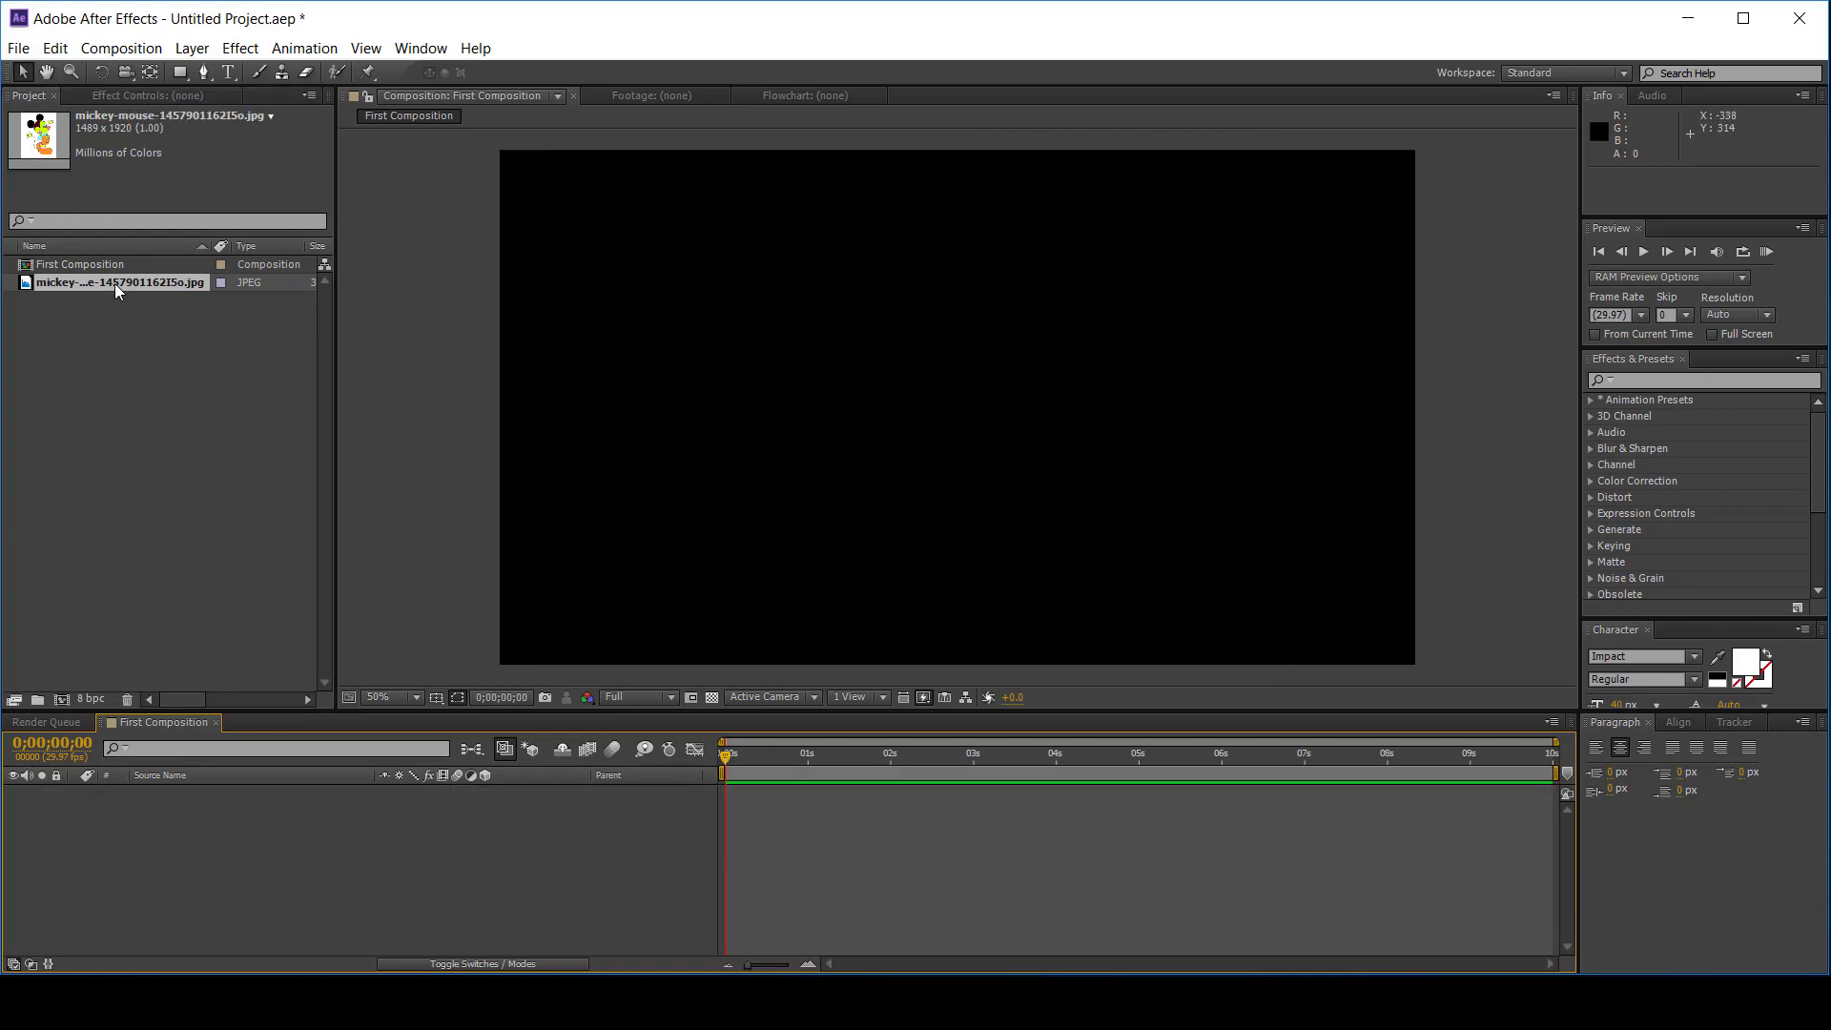
left_click_drag(115, 283, 154, 856)
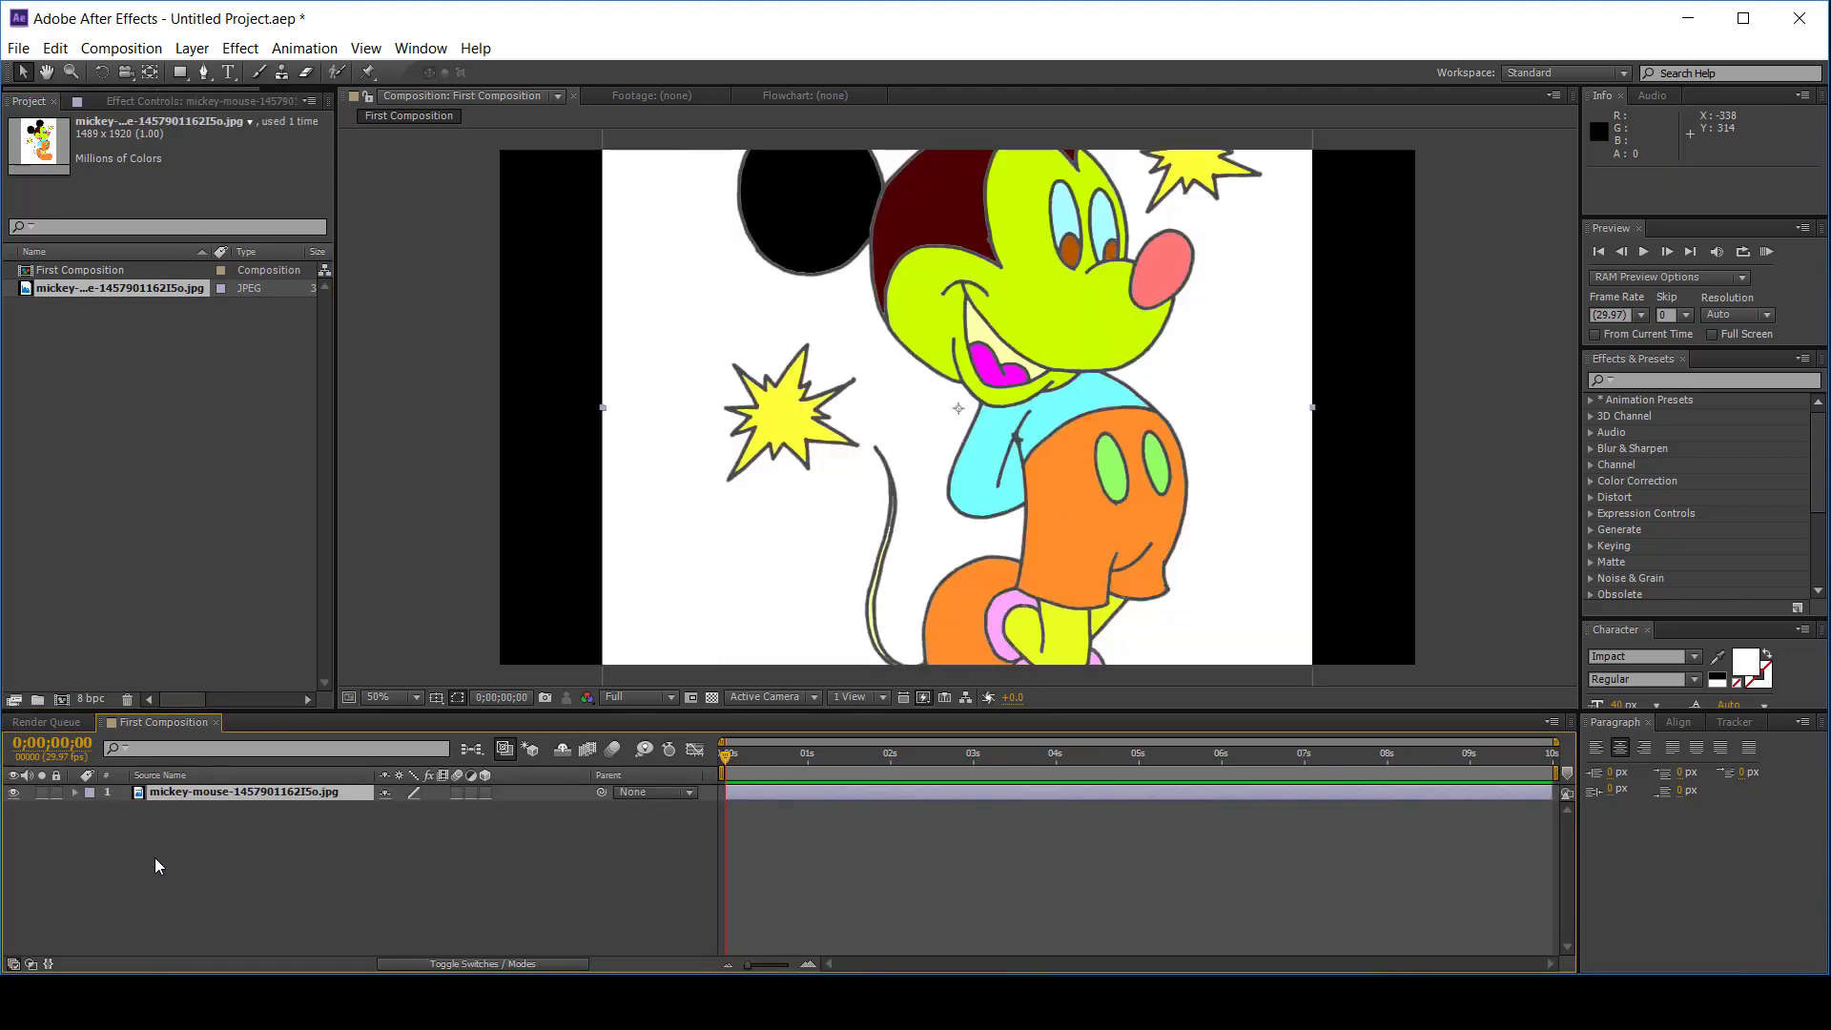
key("Delete")
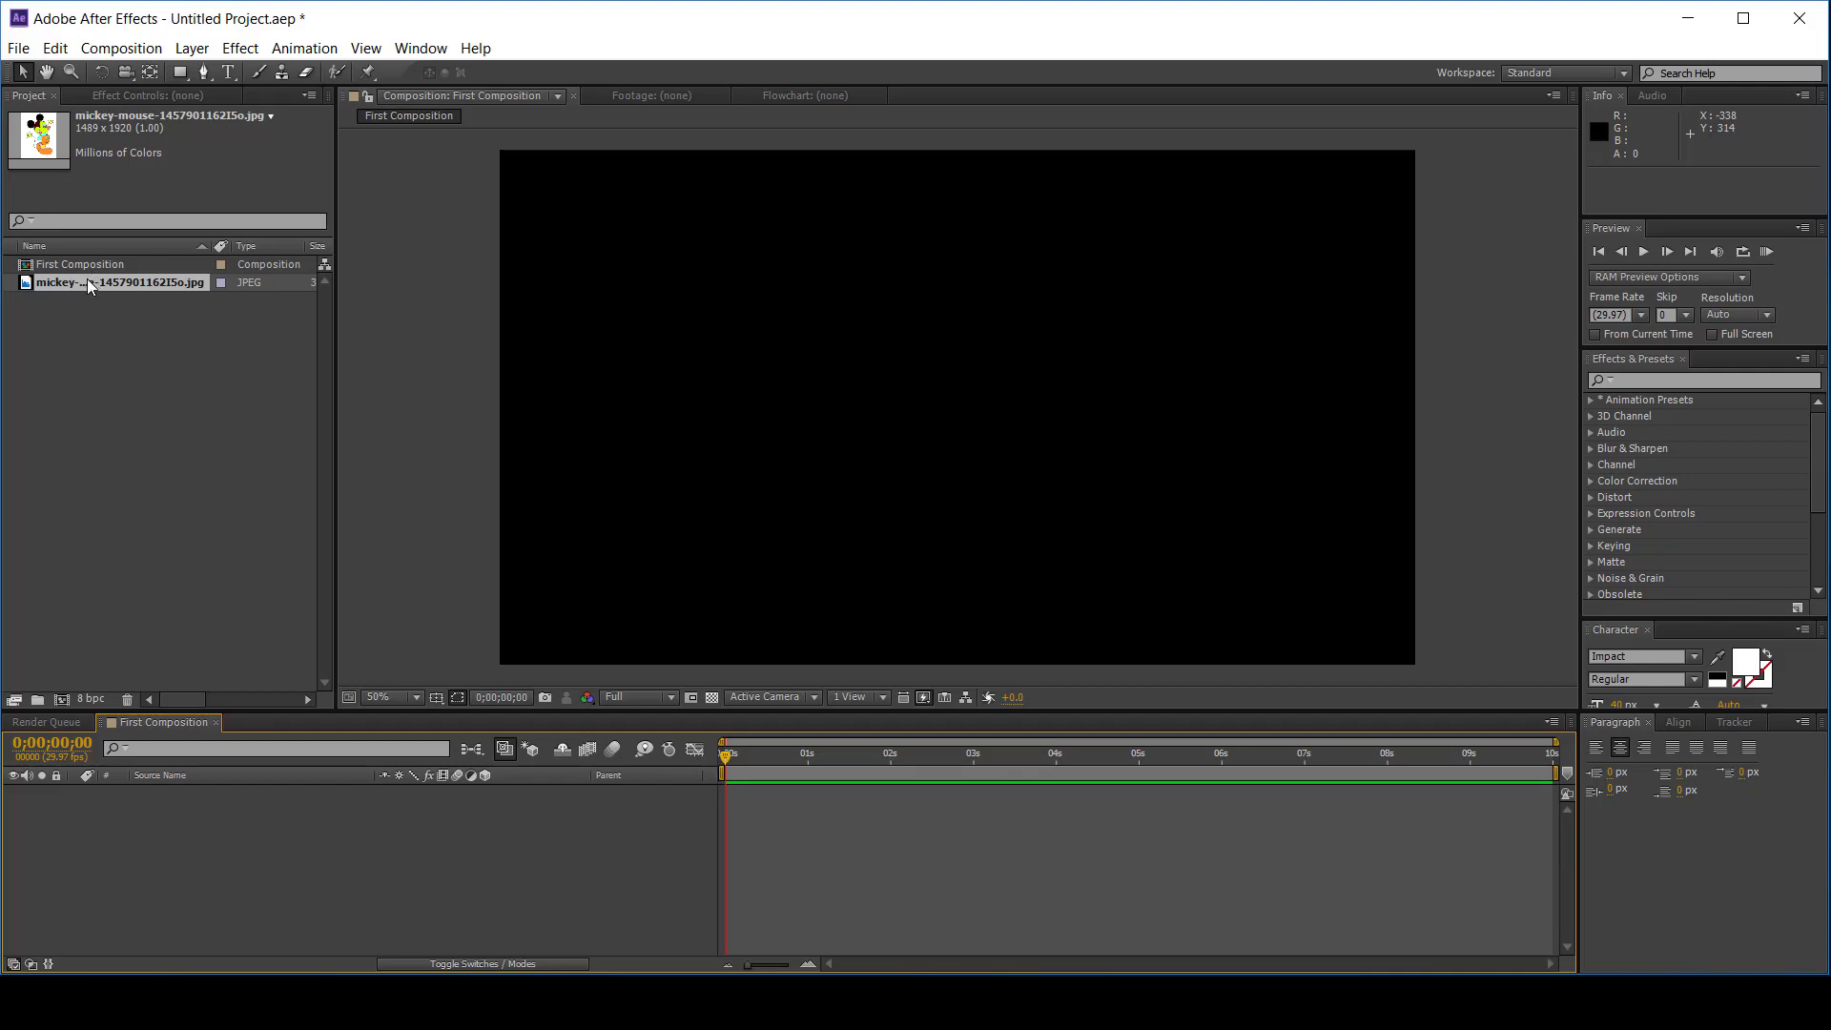
mouse_move(88, 279)
left_mouse_down()
mouse_move(565, 637)
mouse_move(741, 823)
mouse_move(809, 840)
left_mouse_up()
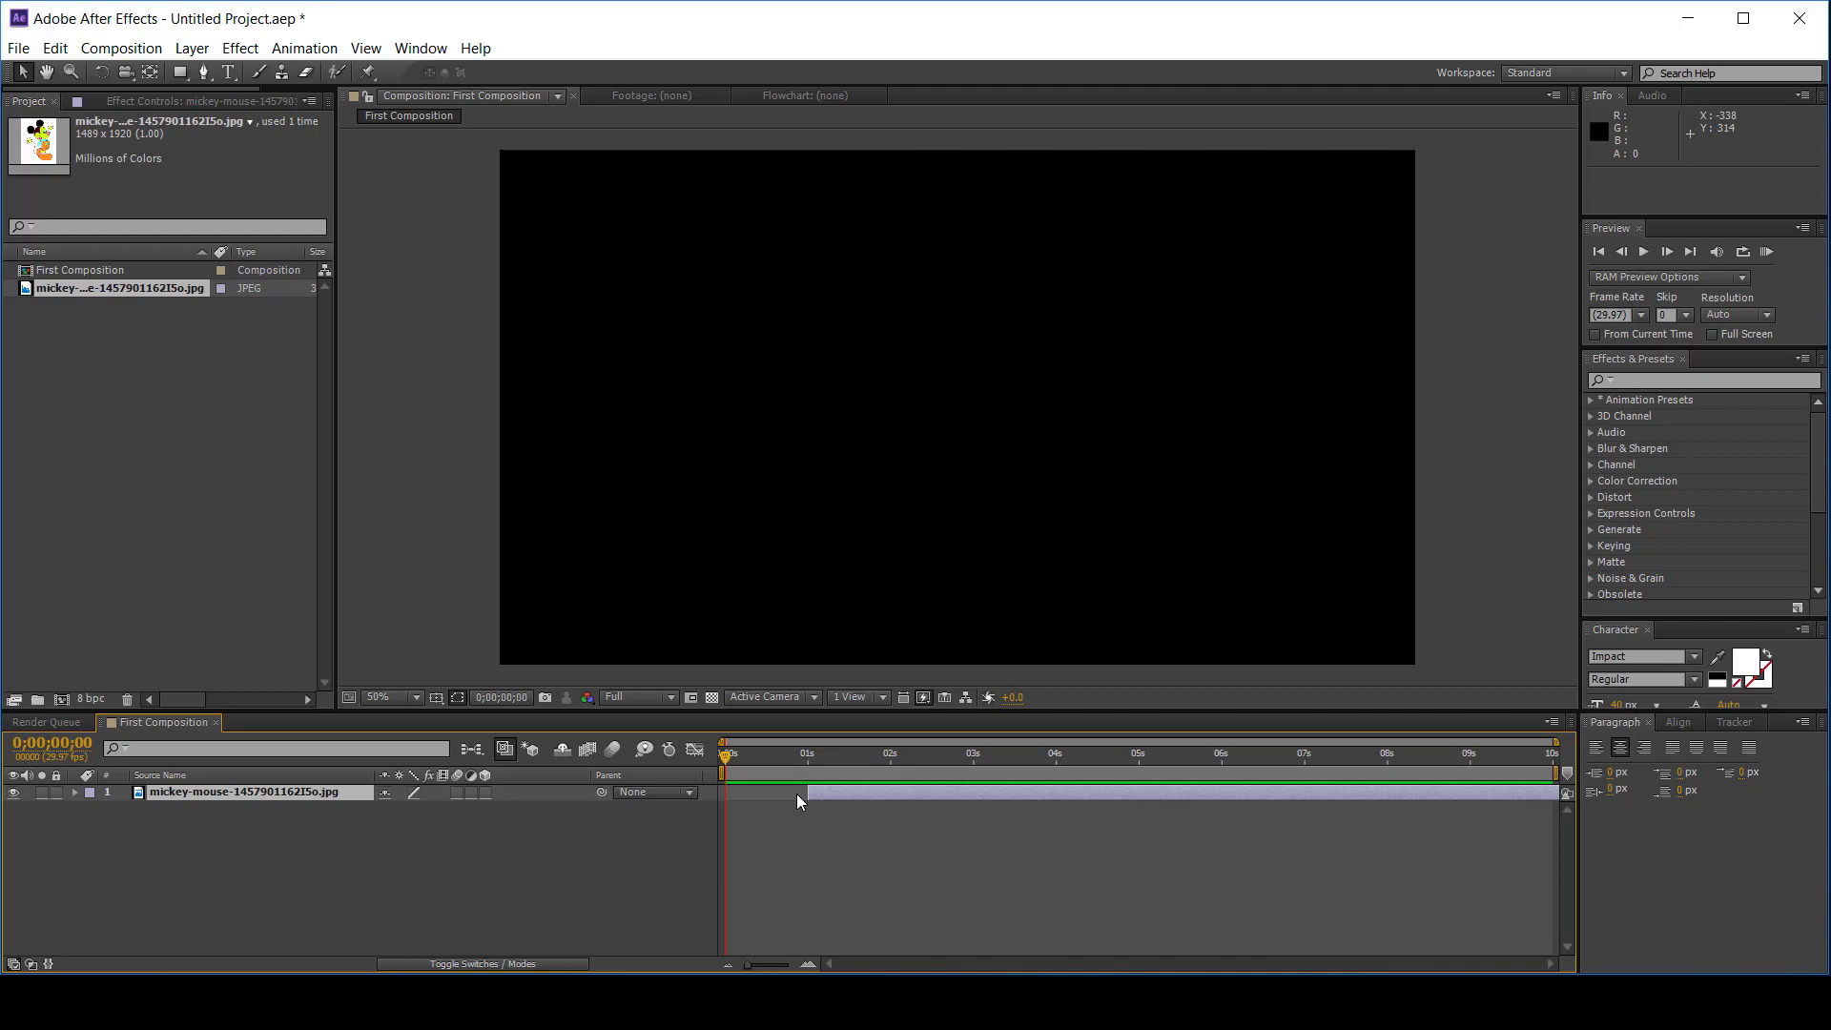
key("Delete")
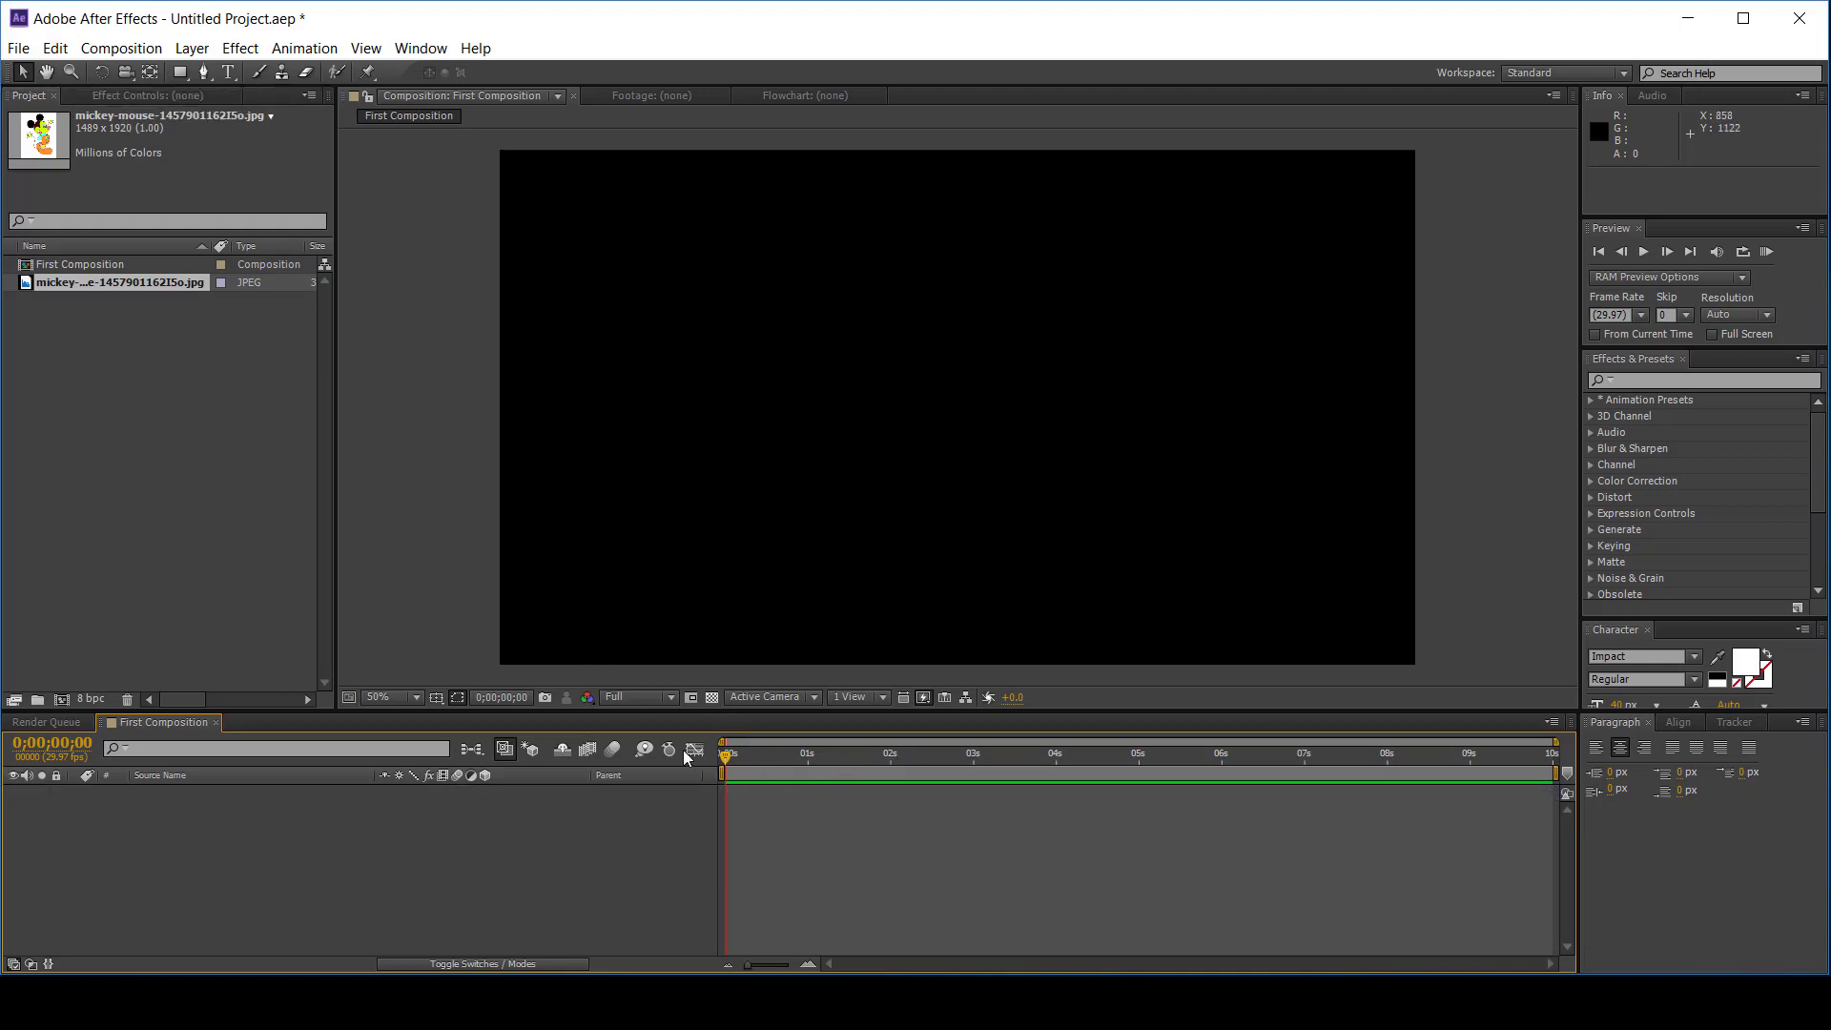
- Add the mickey-mouse image to First Composition from the start of the timeline and scale it down proportionally to about 24%
left_click_drag(105, 287, 248, 835)
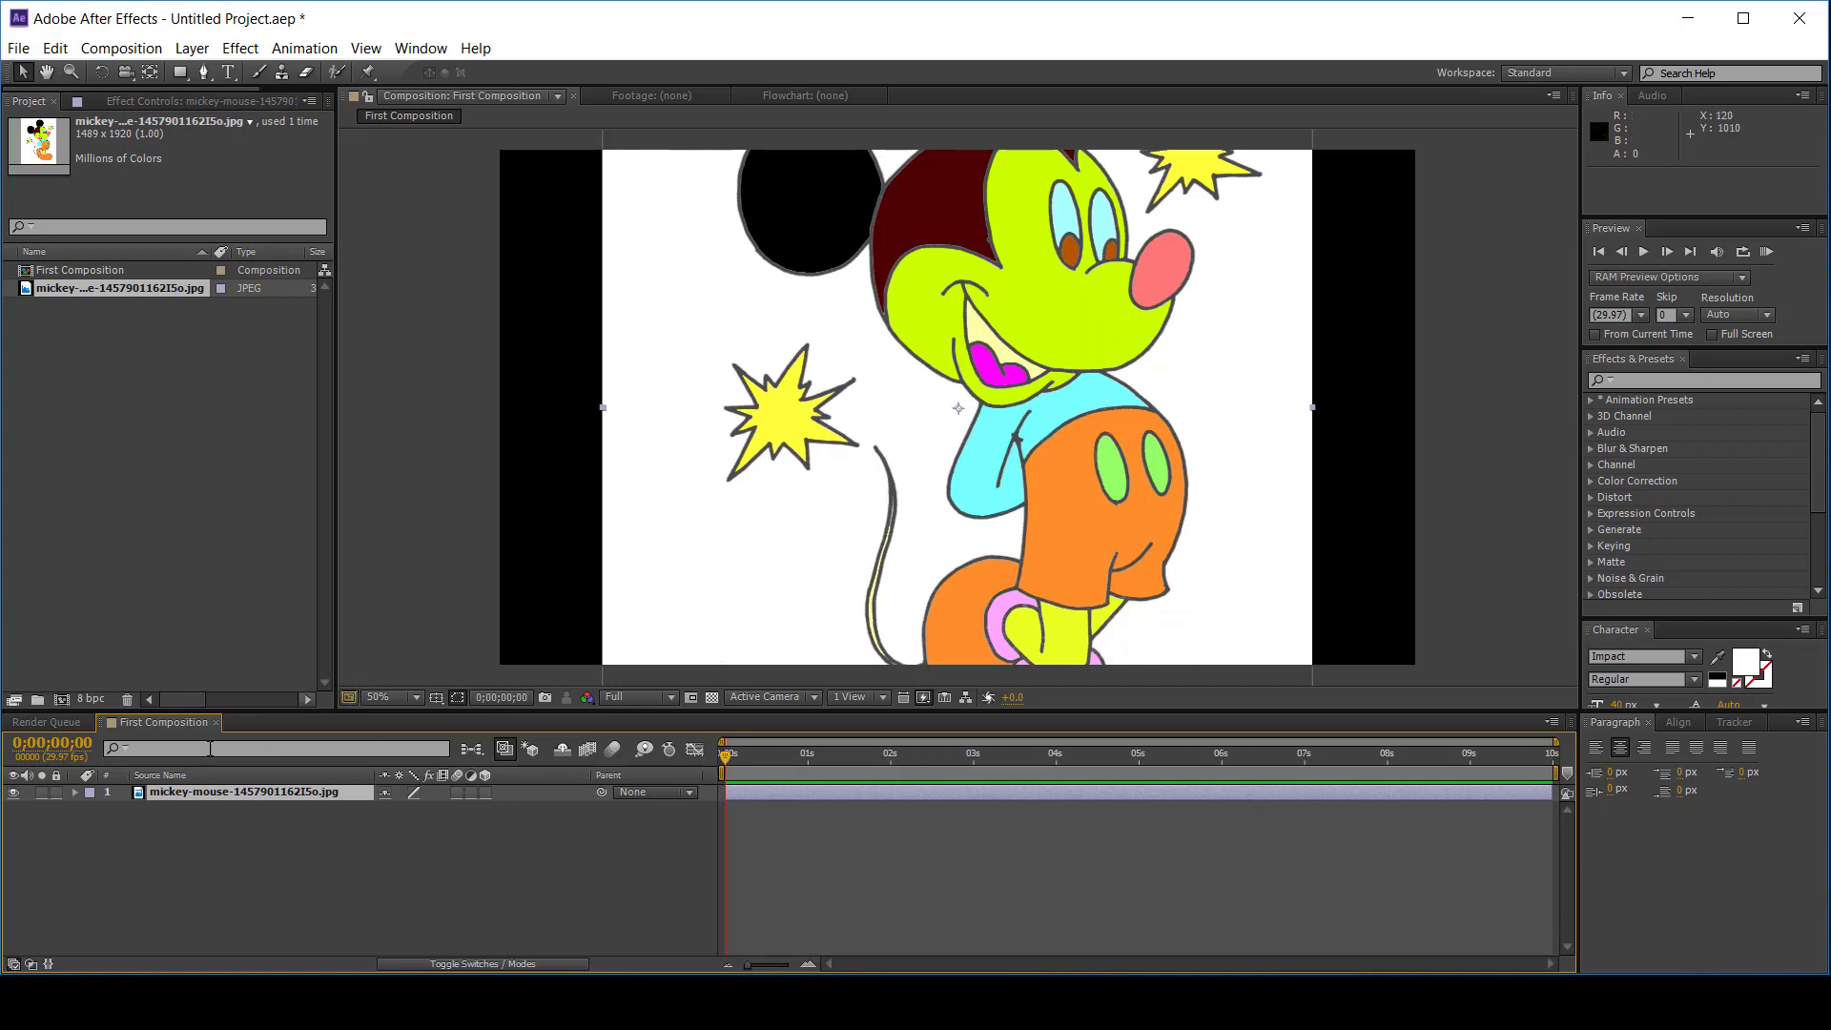
scroll(723, 512, "down", 2)
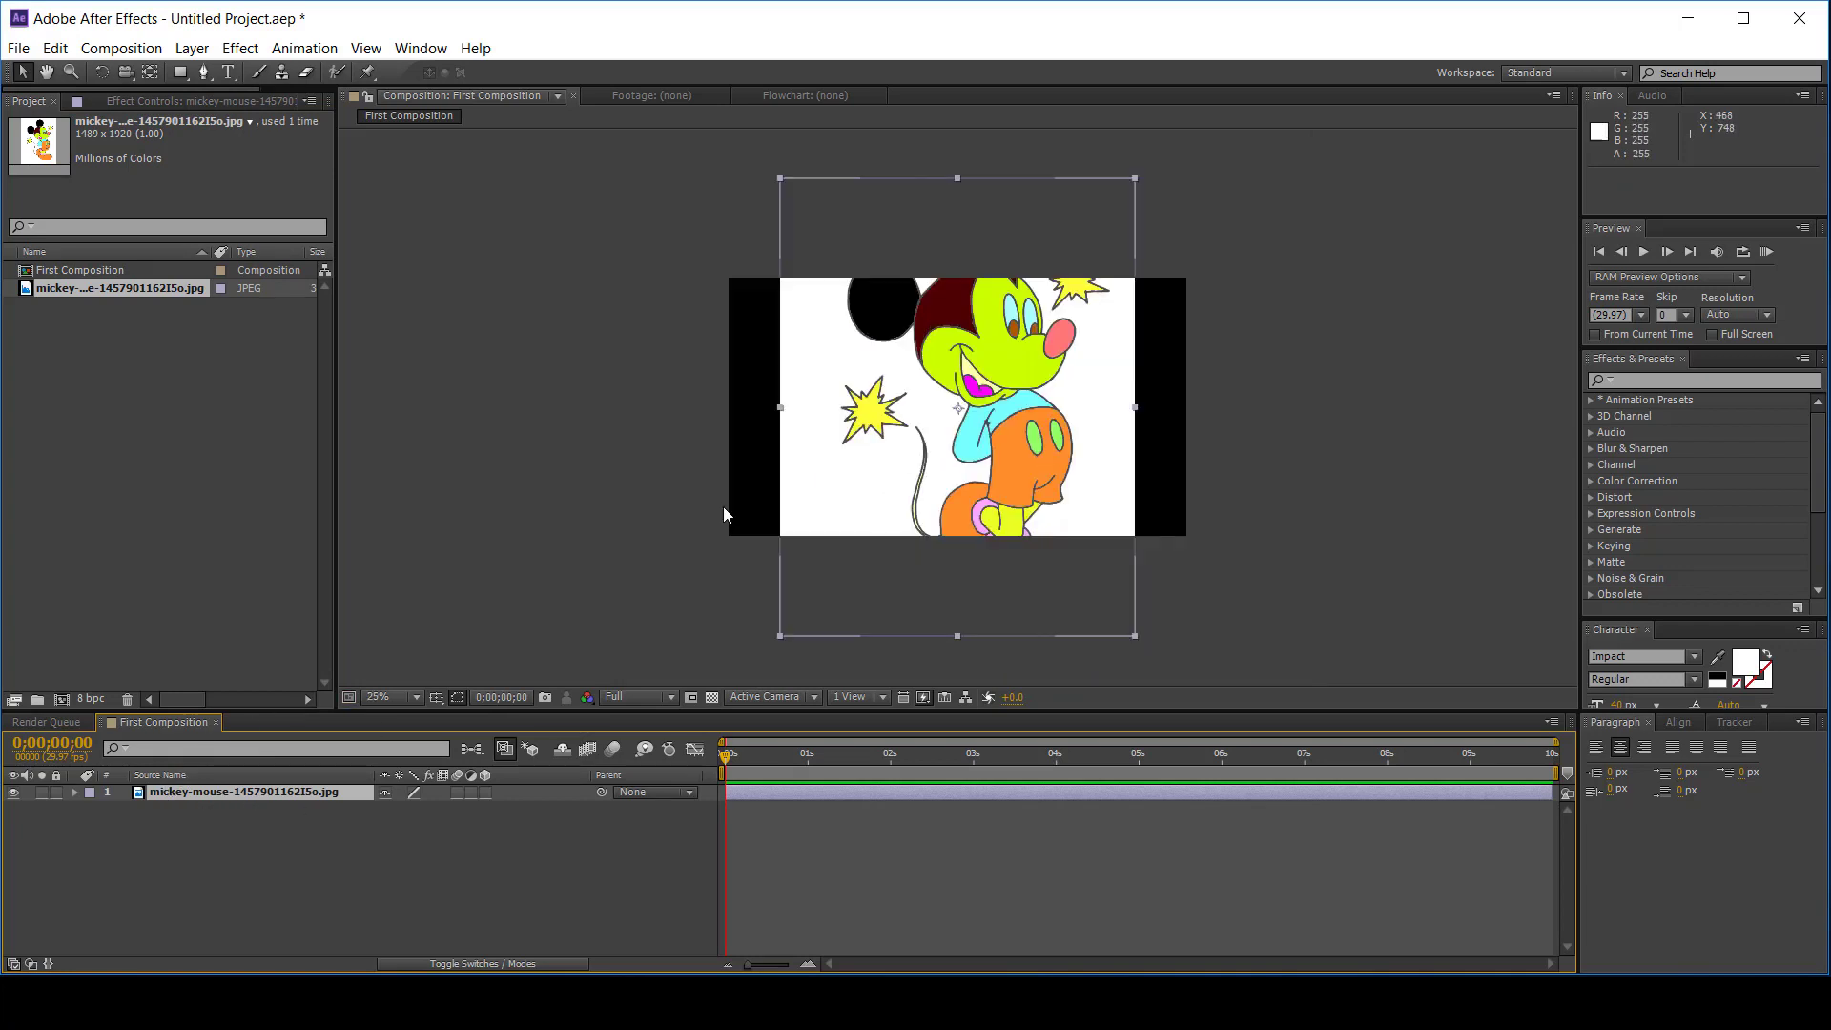
scroll(725, 515, "down", 2)
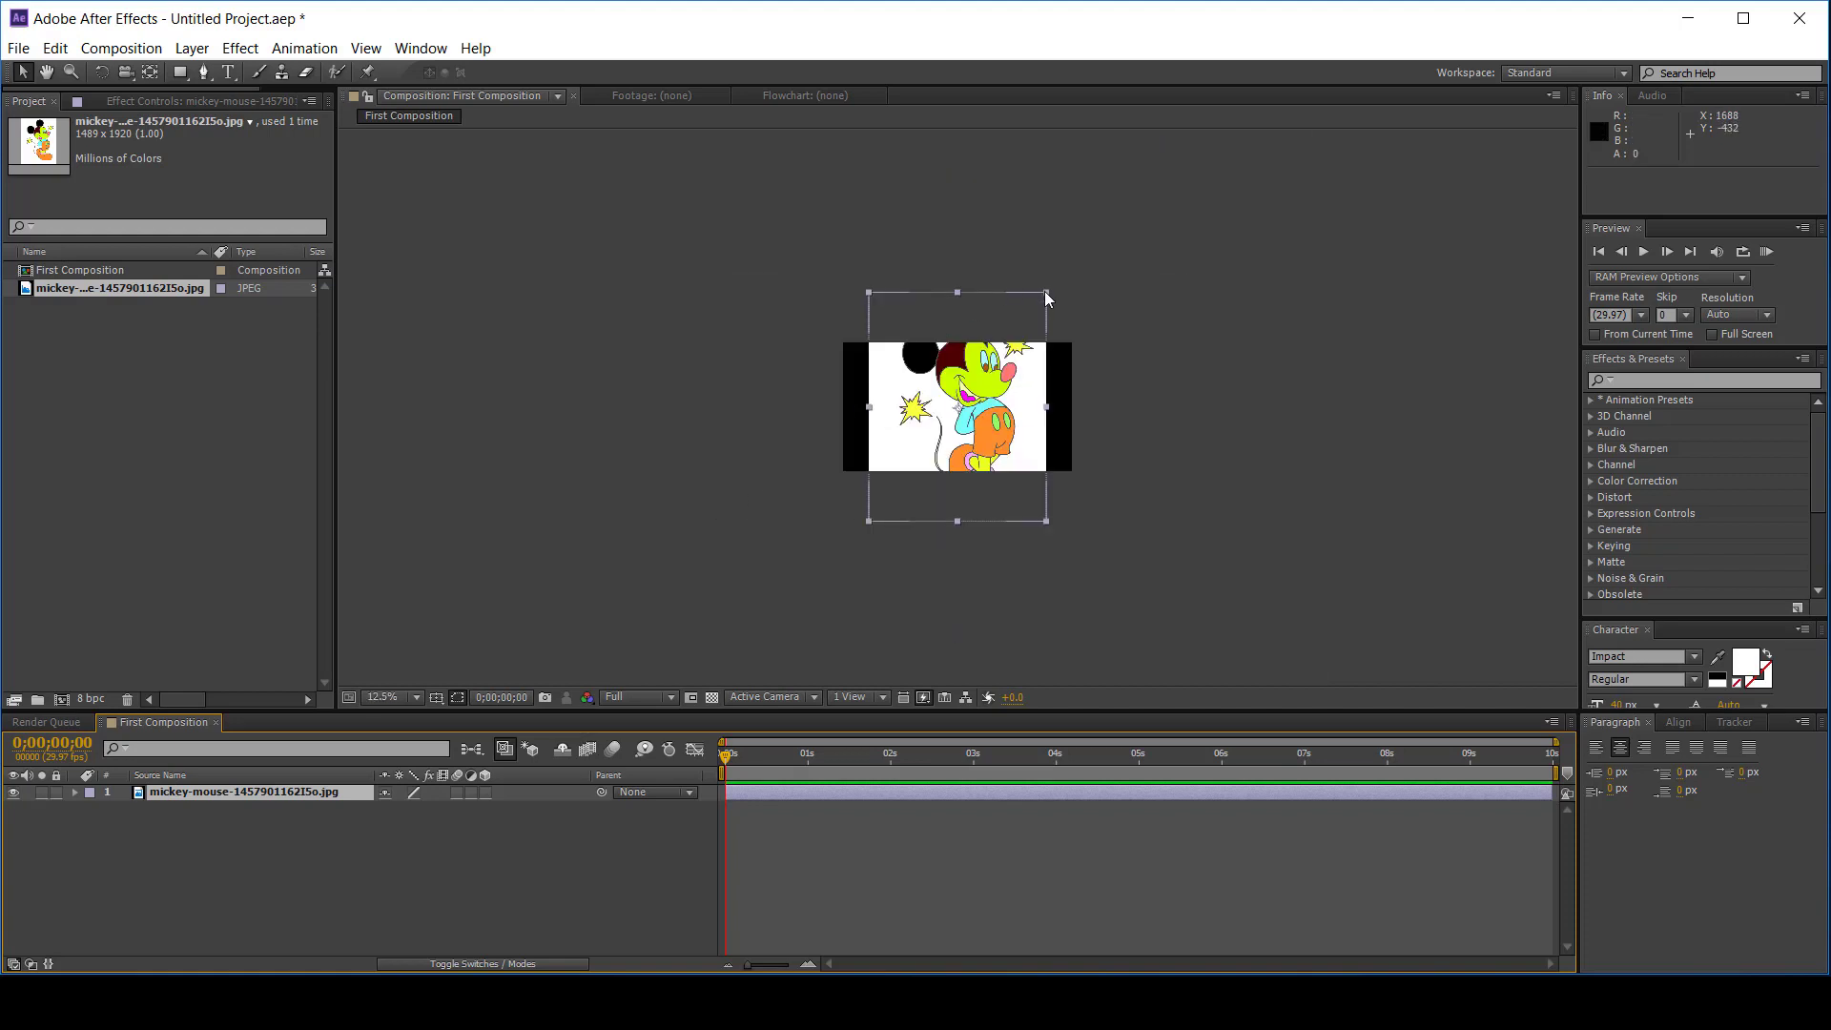
left_click_drag(1045, 292, 1016, 388)
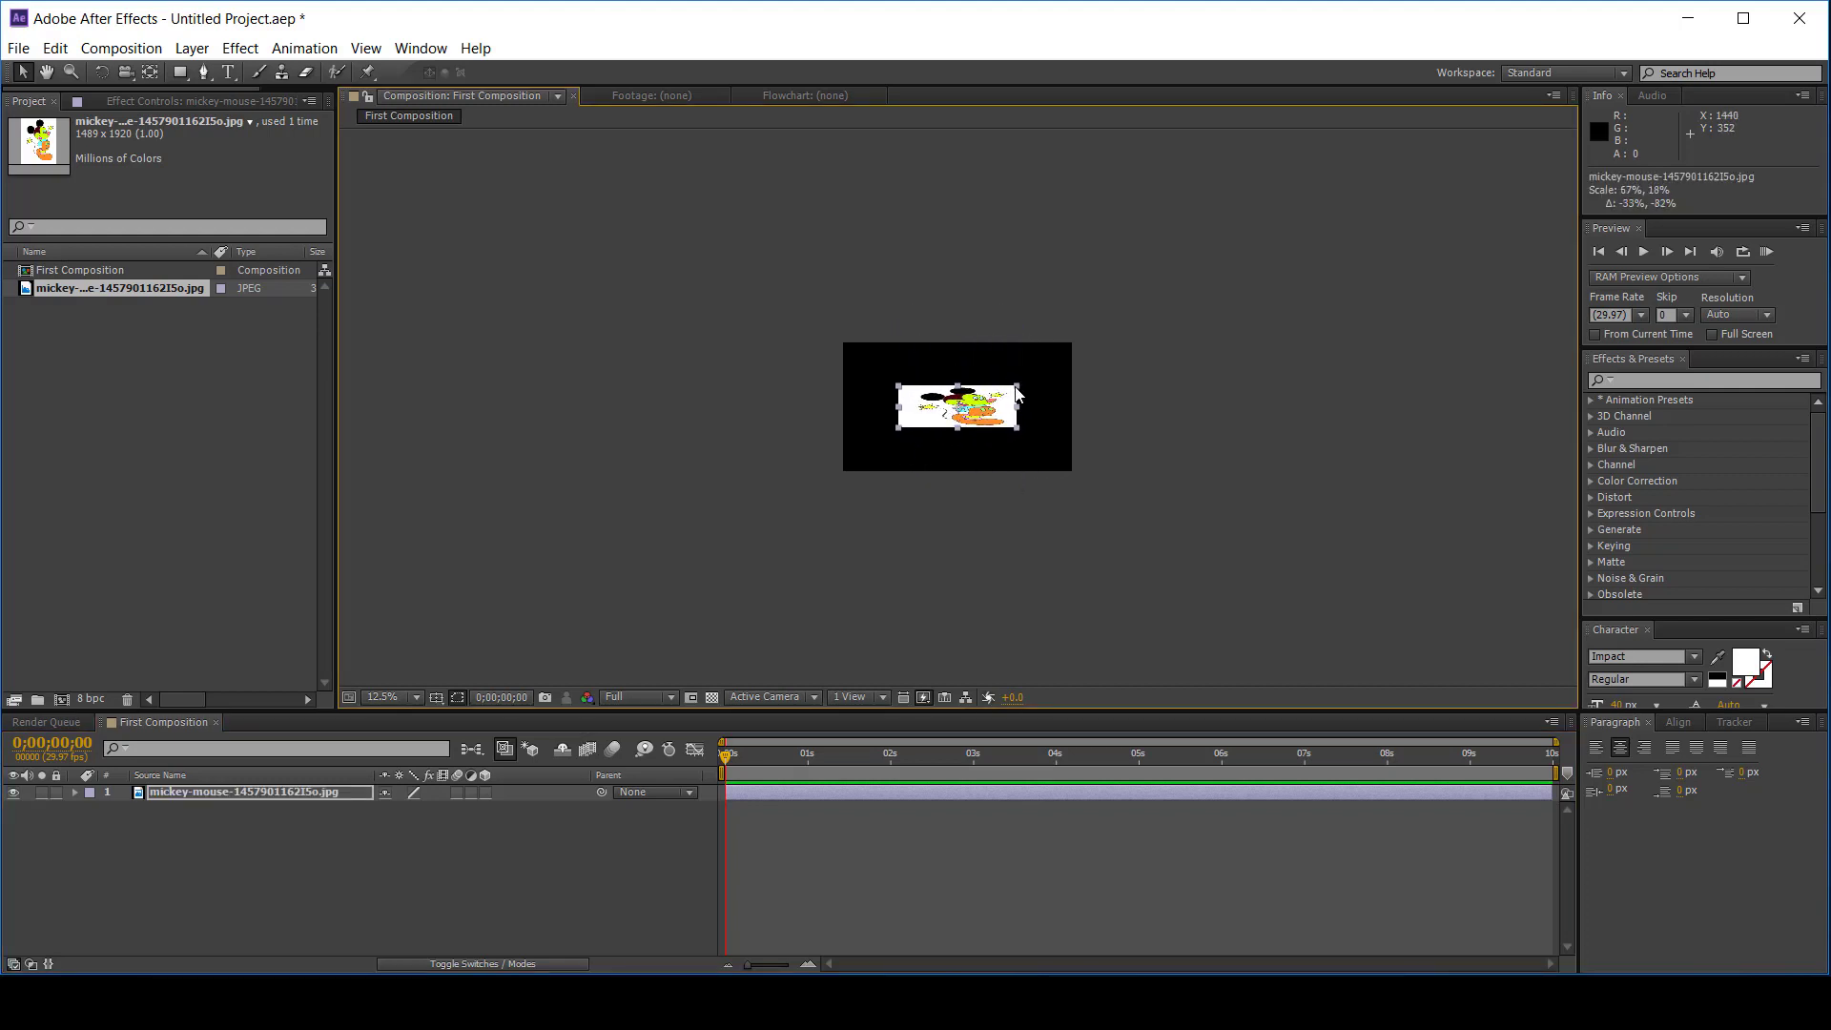
scroll(1013, 387, "up", 3)
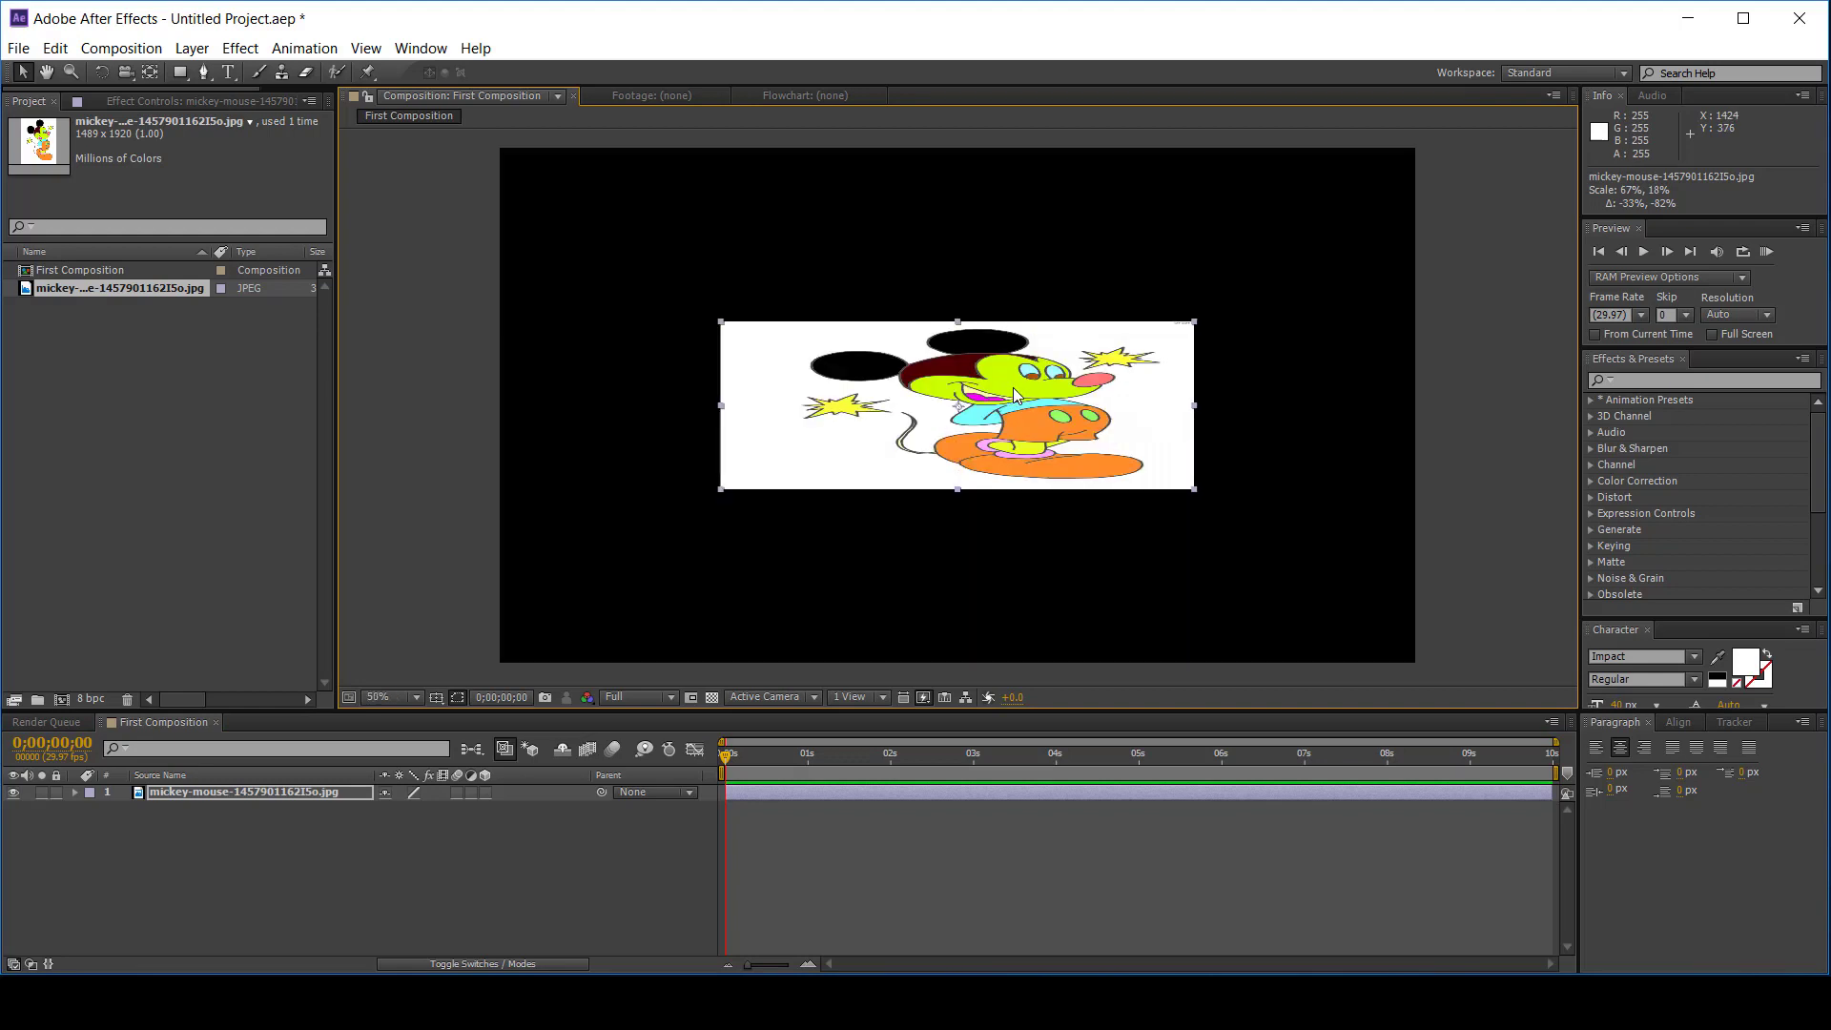
scroll(1013, 387, "down", 3)
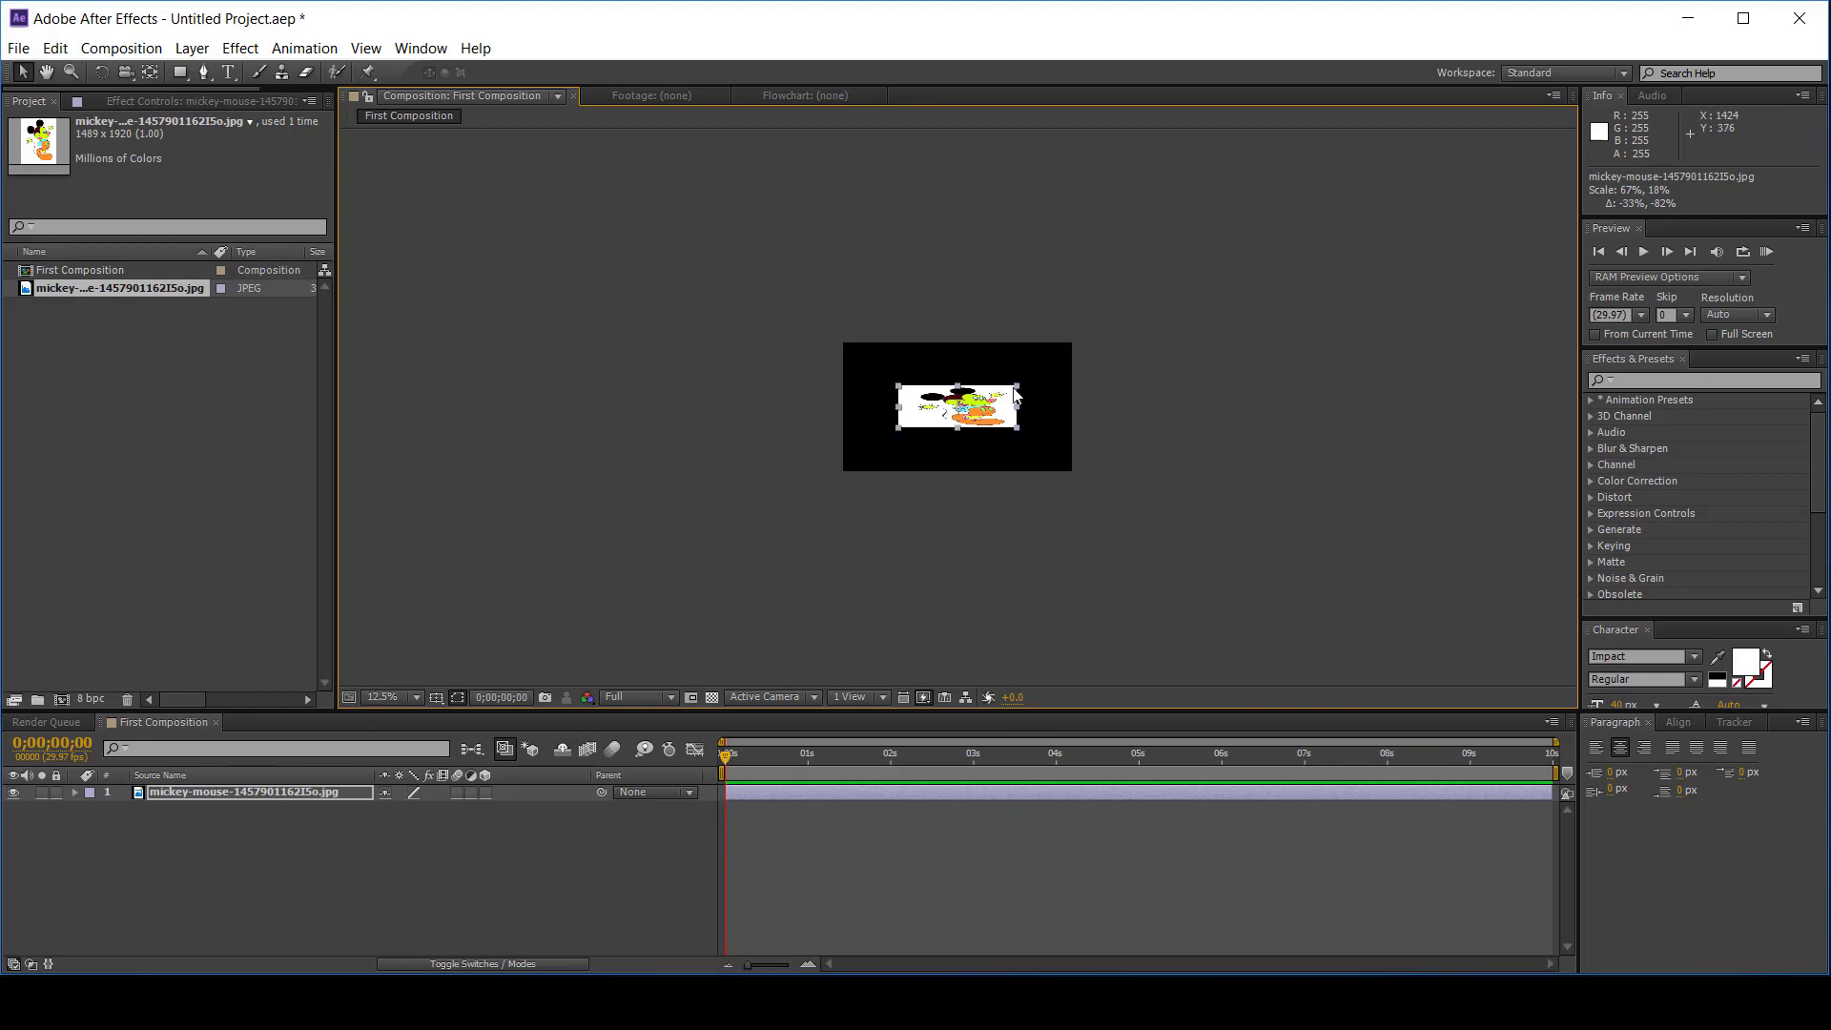
mouse_move(1012, 389)
left_mouse_down()
mouse_move(1045, 291)
mouse_move(1024, 351)
mouse_move(990, 376)
left_mouse_up()
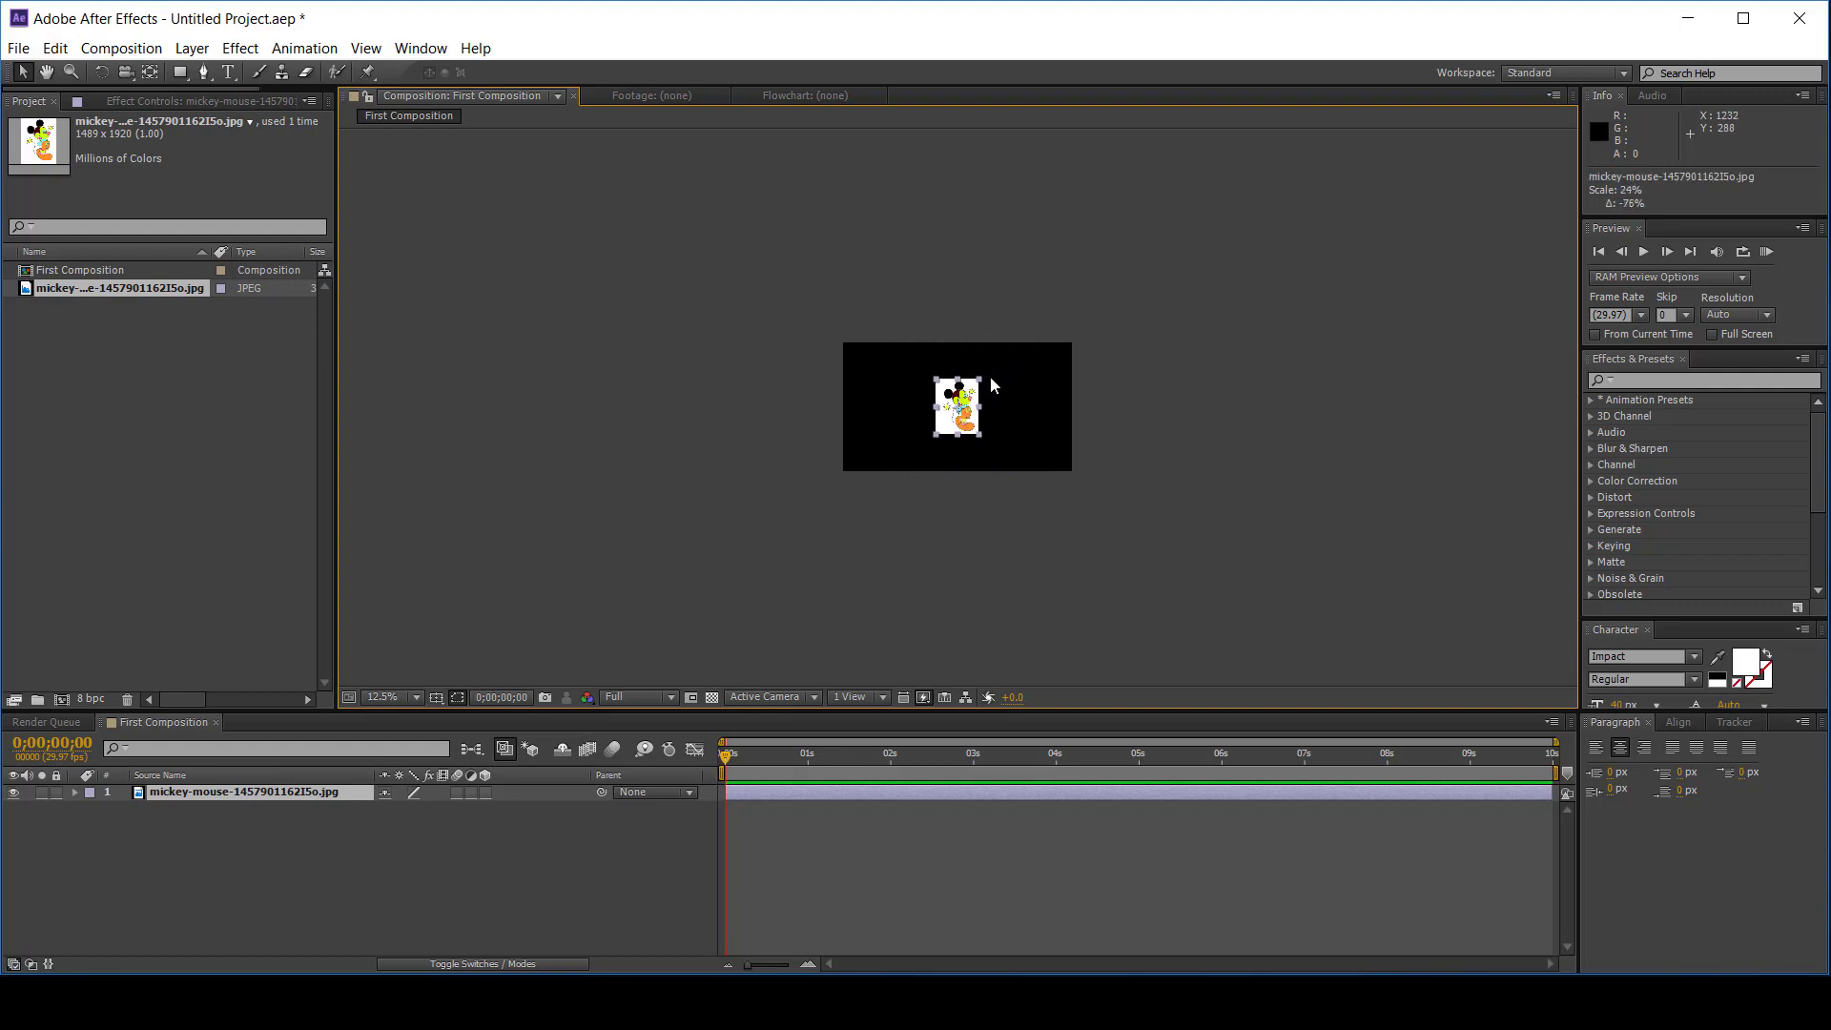
scroll(977, 399, "up", 4)
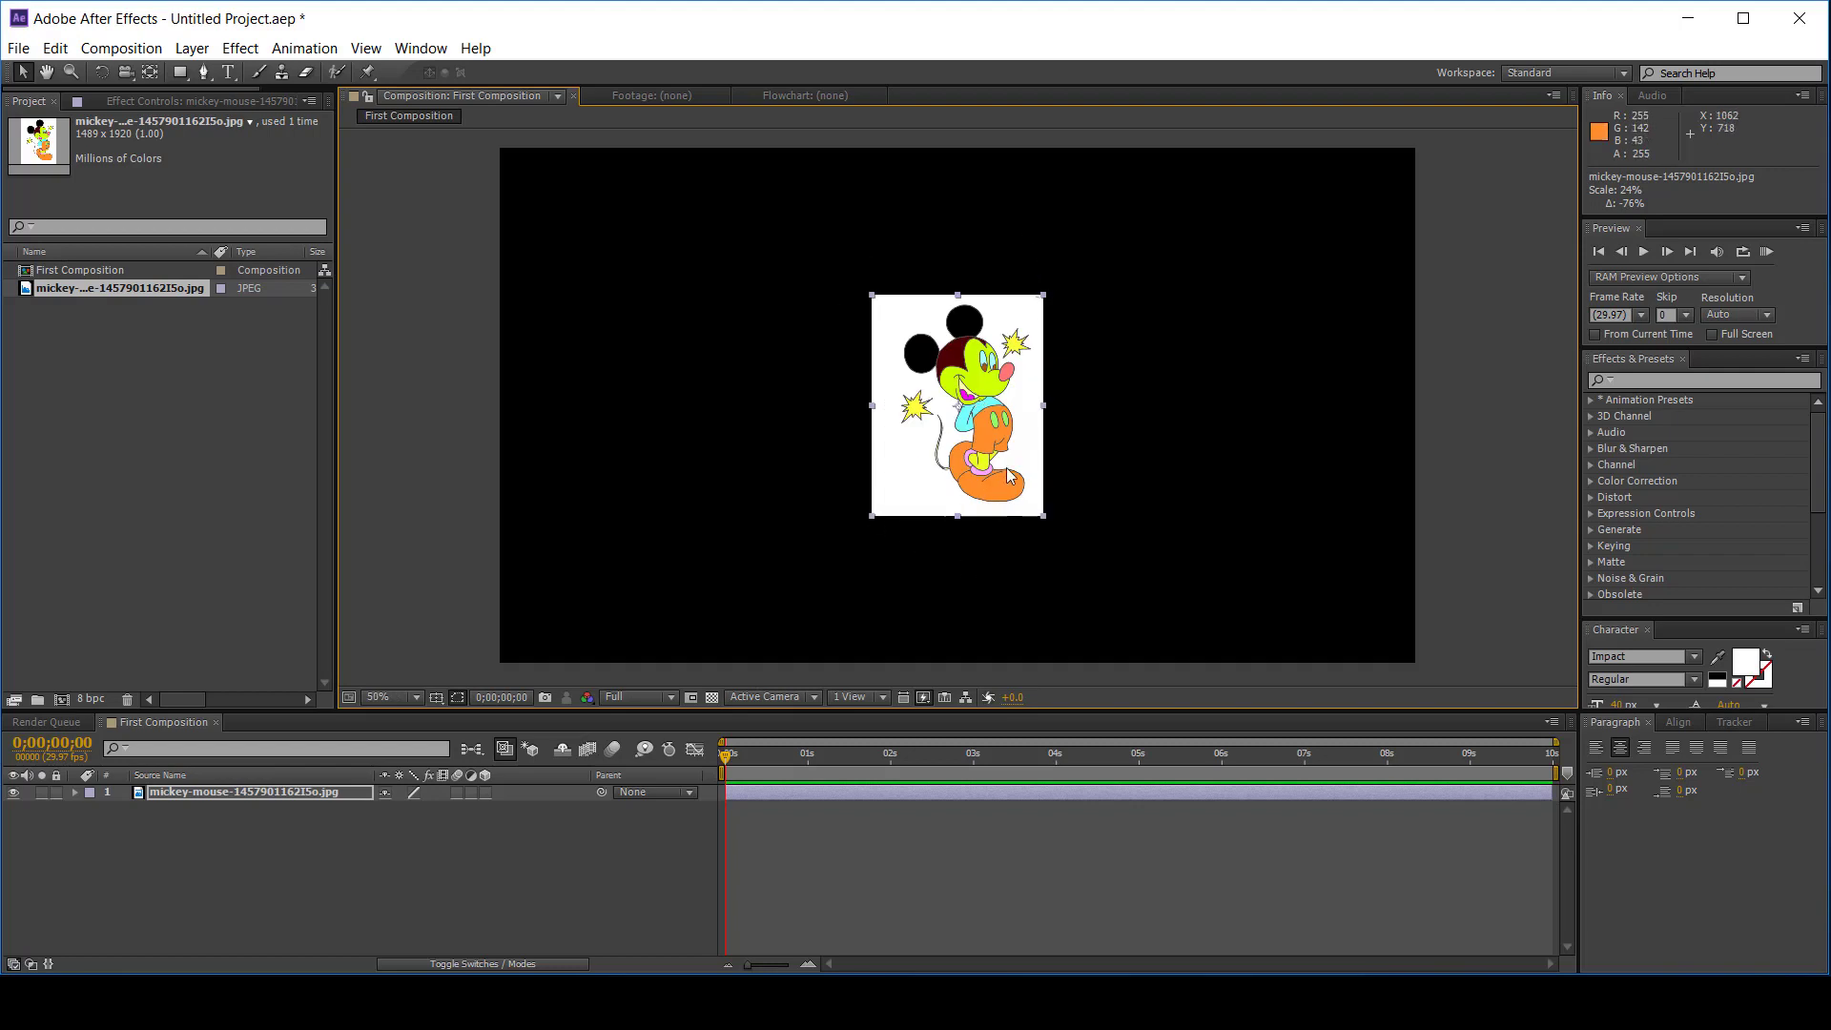
- Move the mickey-mouse image to about position 988, 522 and set its Scale to 25% in the layer's Transform properties
left_click_drag(1006, 466, 939, 445)
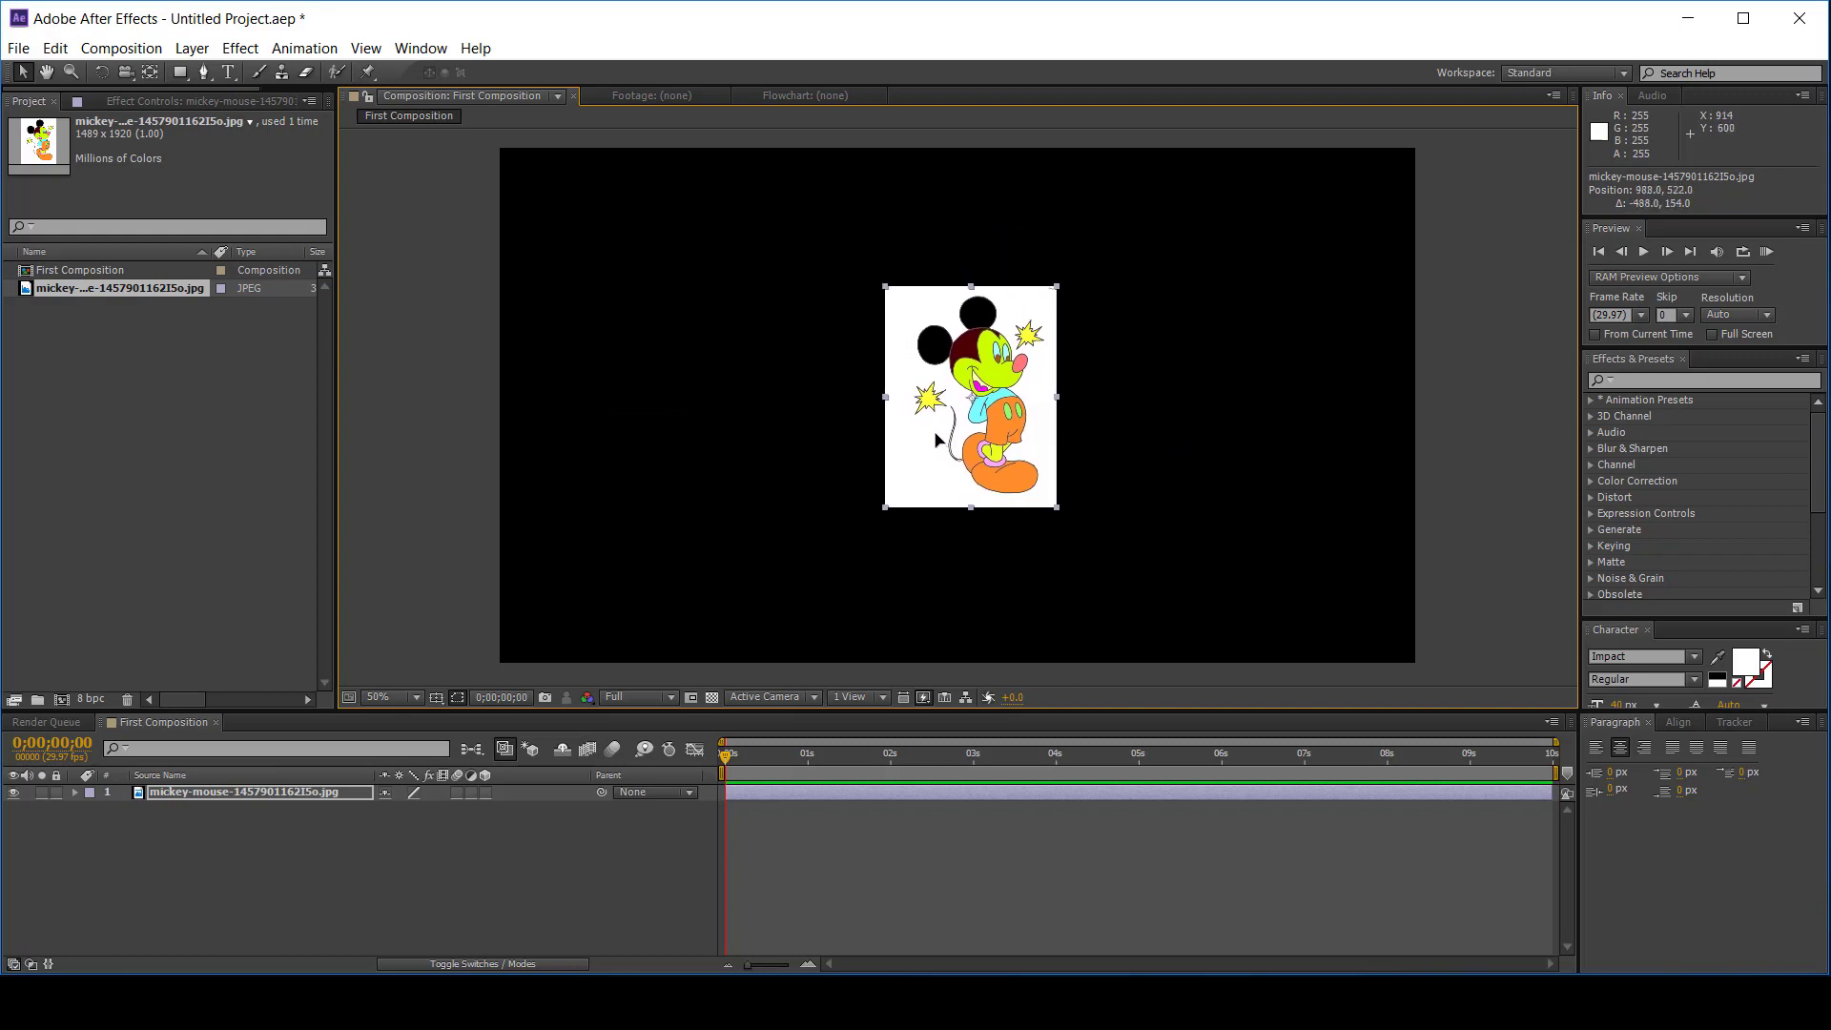
left_click(74, 792)
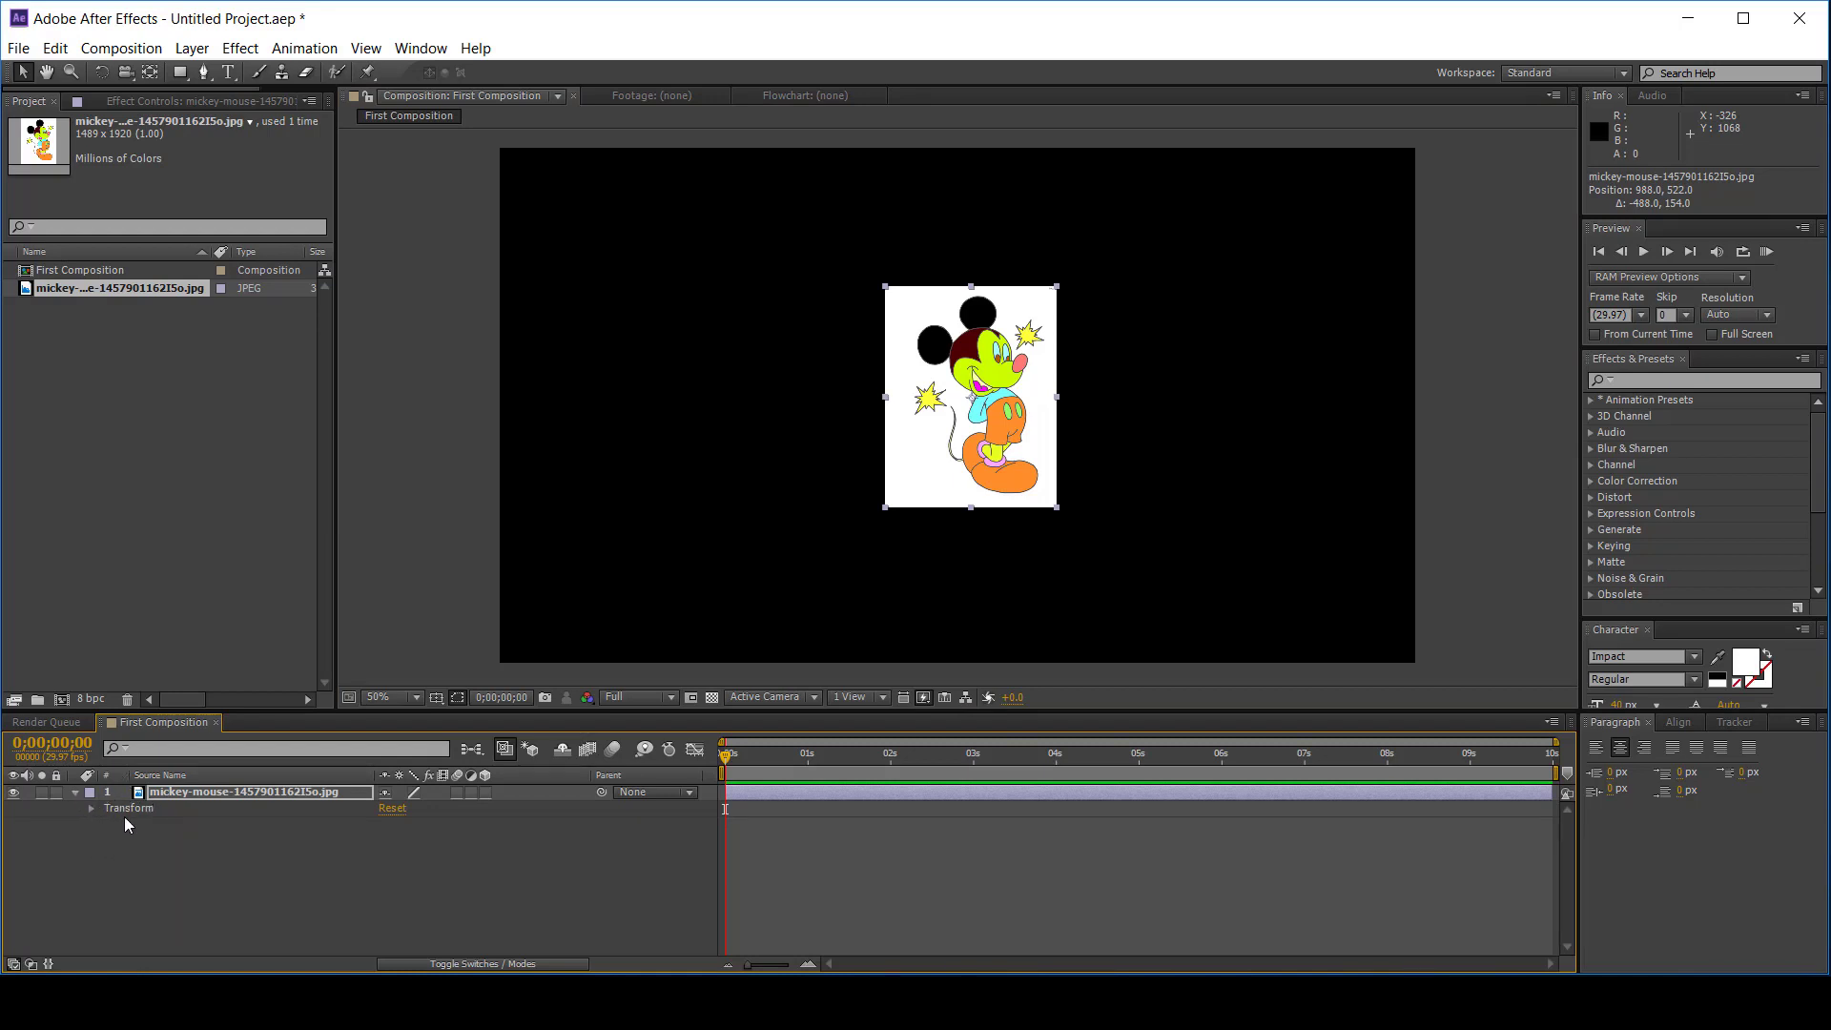
left_click(91, 808)
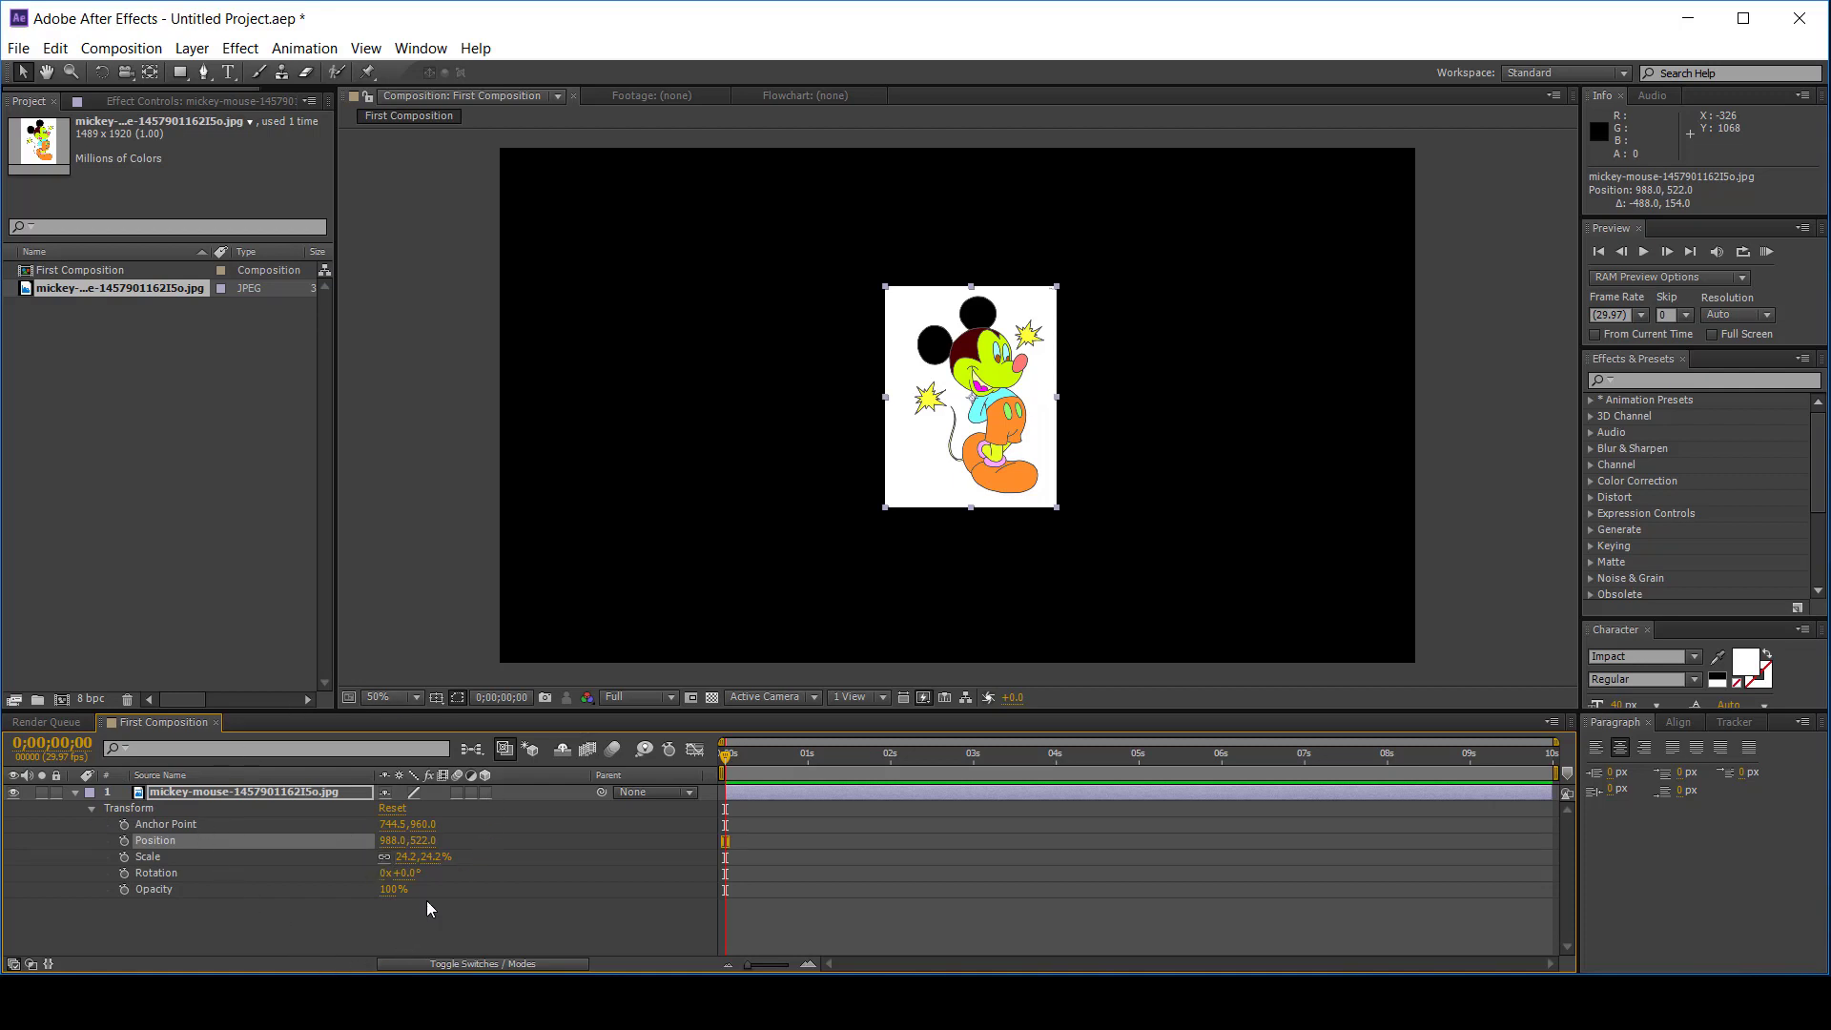
left_click(173, 862)
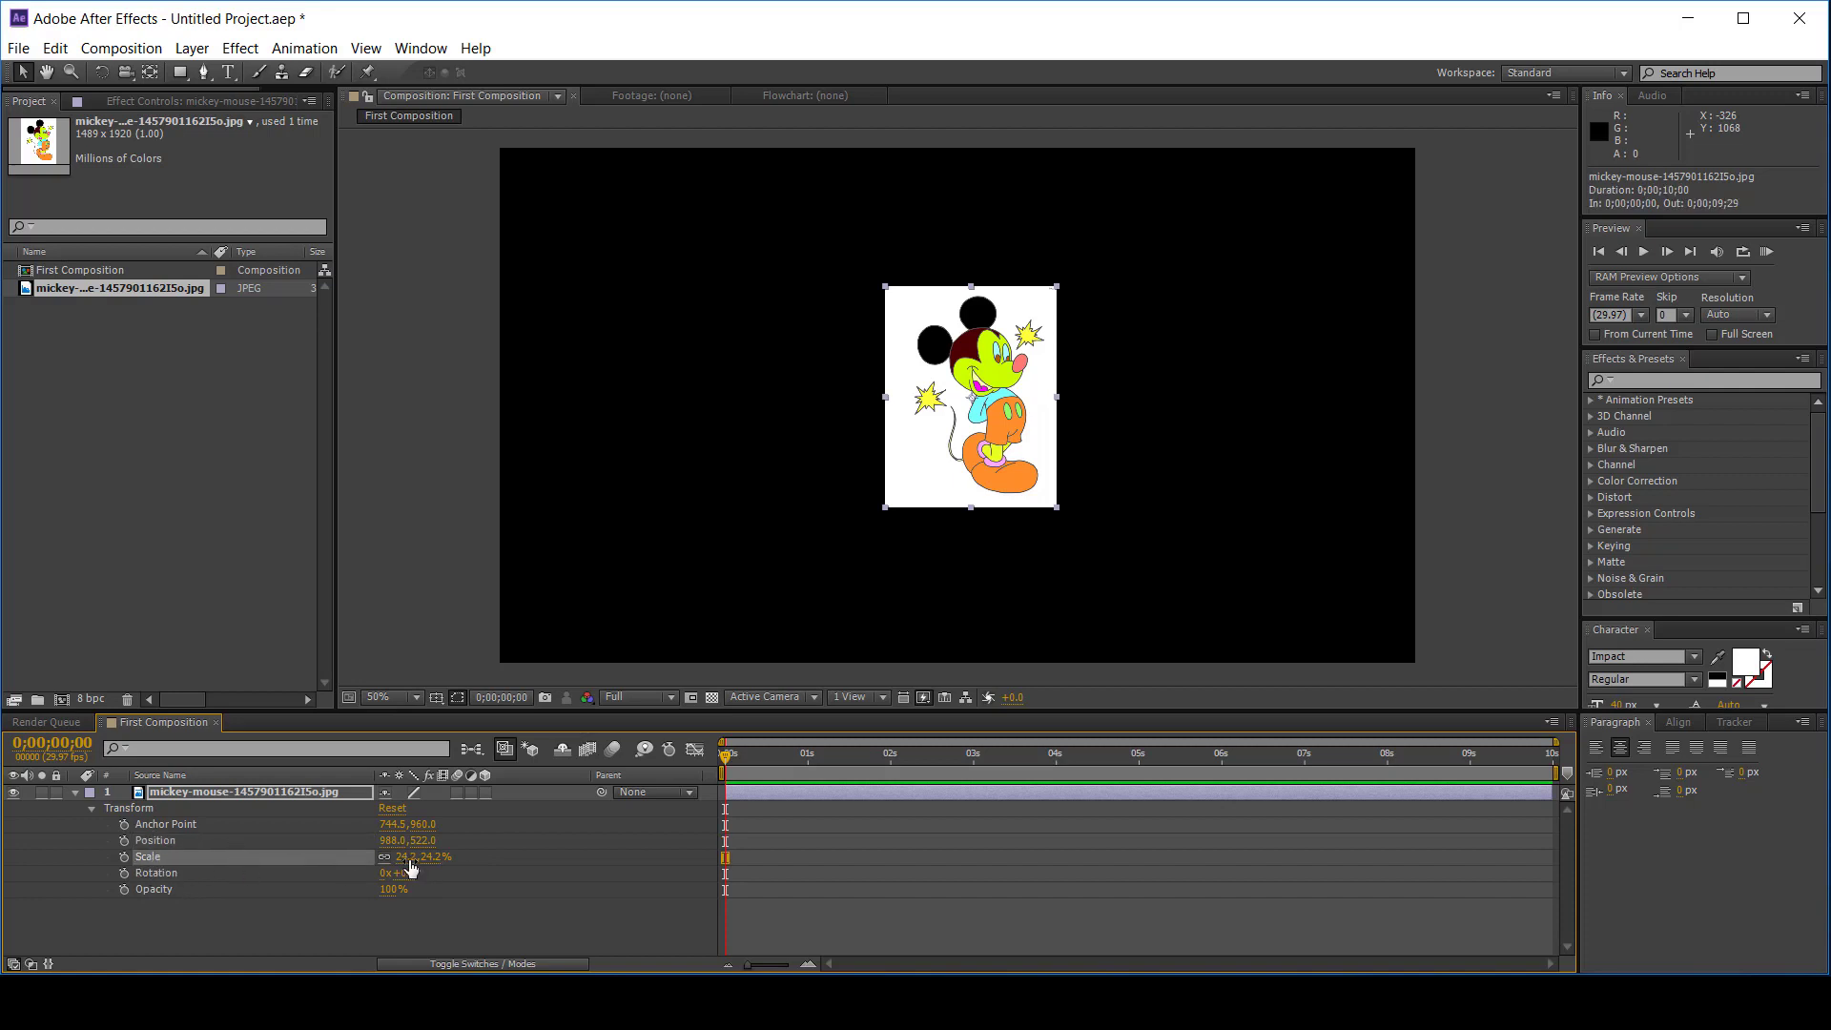
left_click_drag(419, 857, 404, 861)
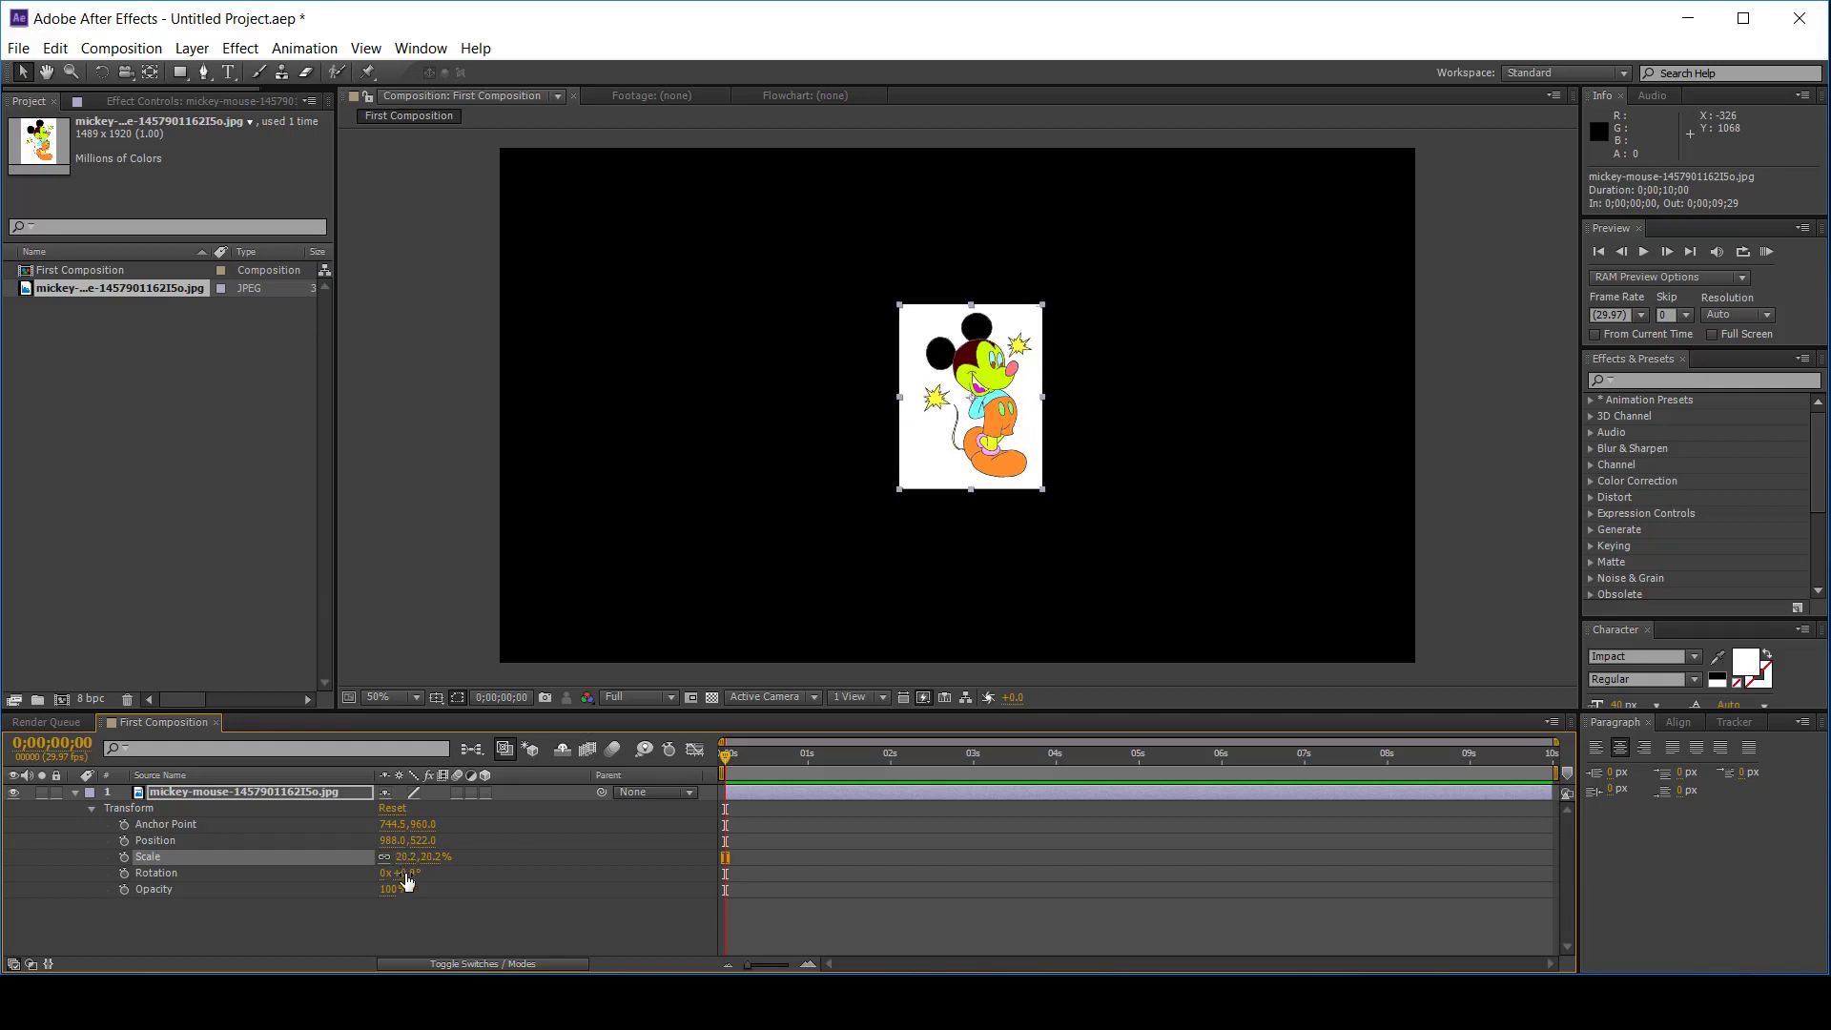
left_click(411, 859)
type("25")
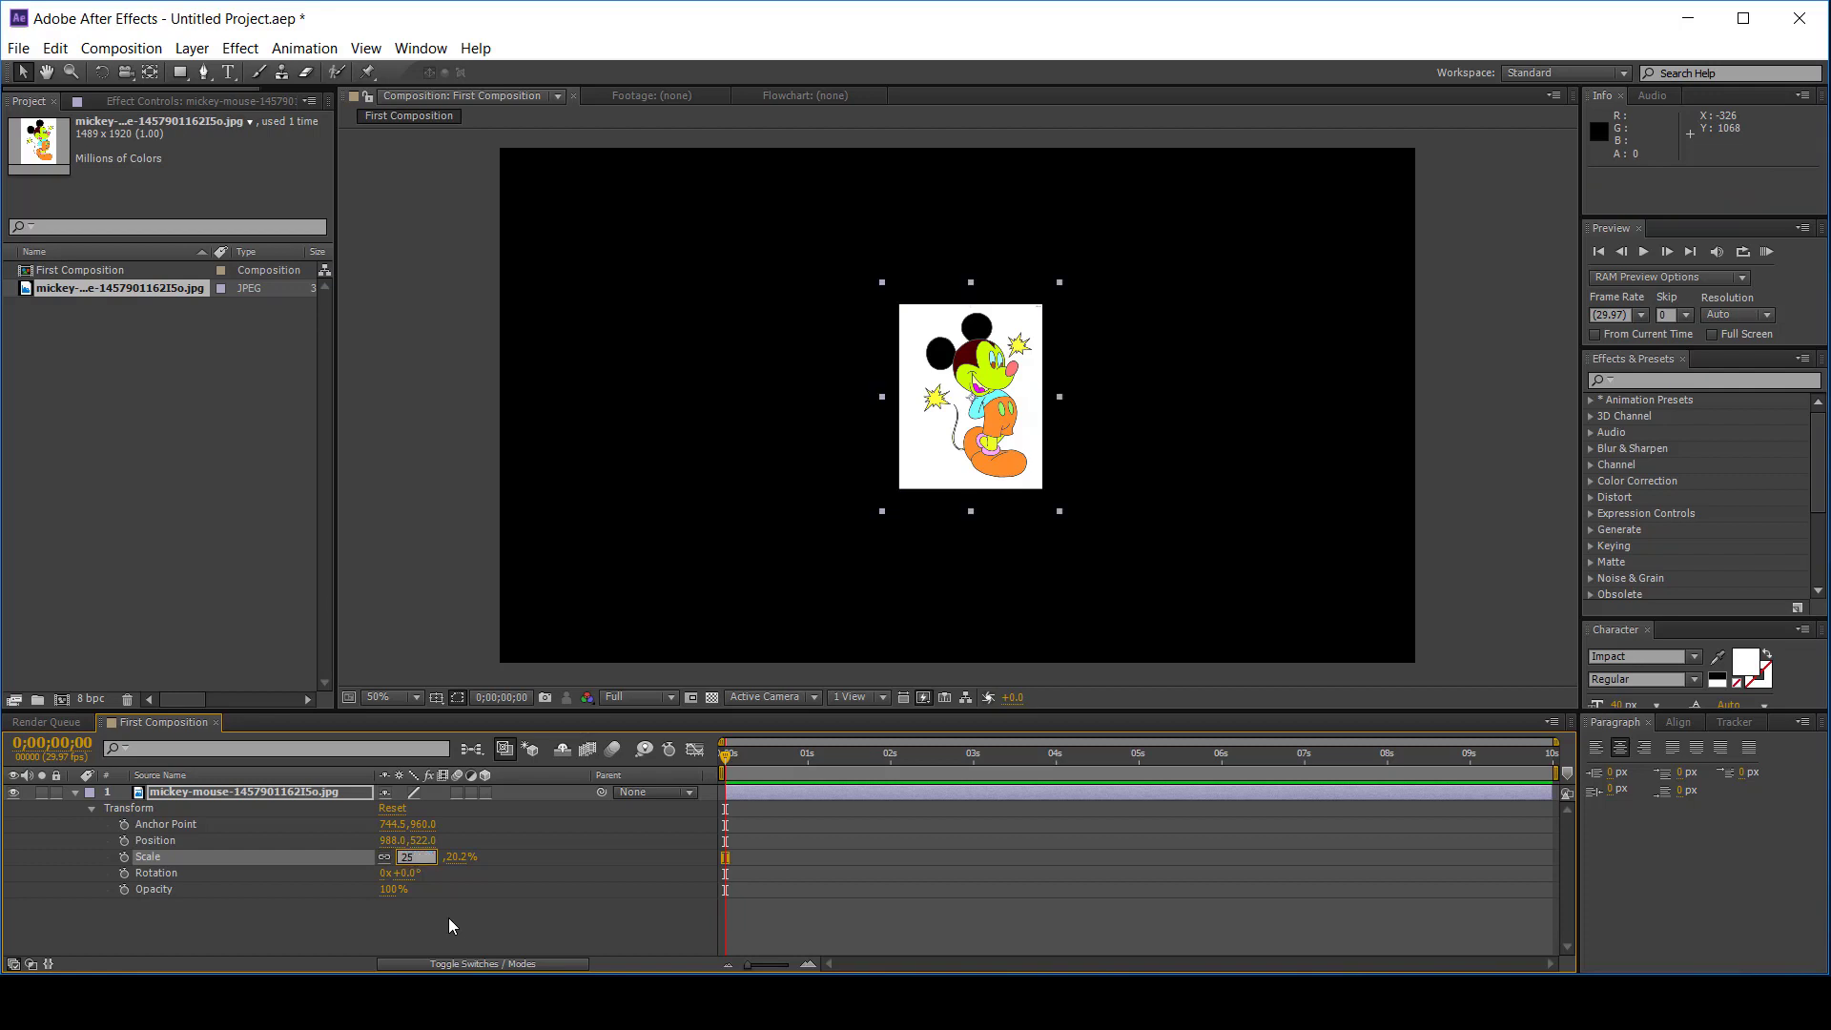
key("Return")
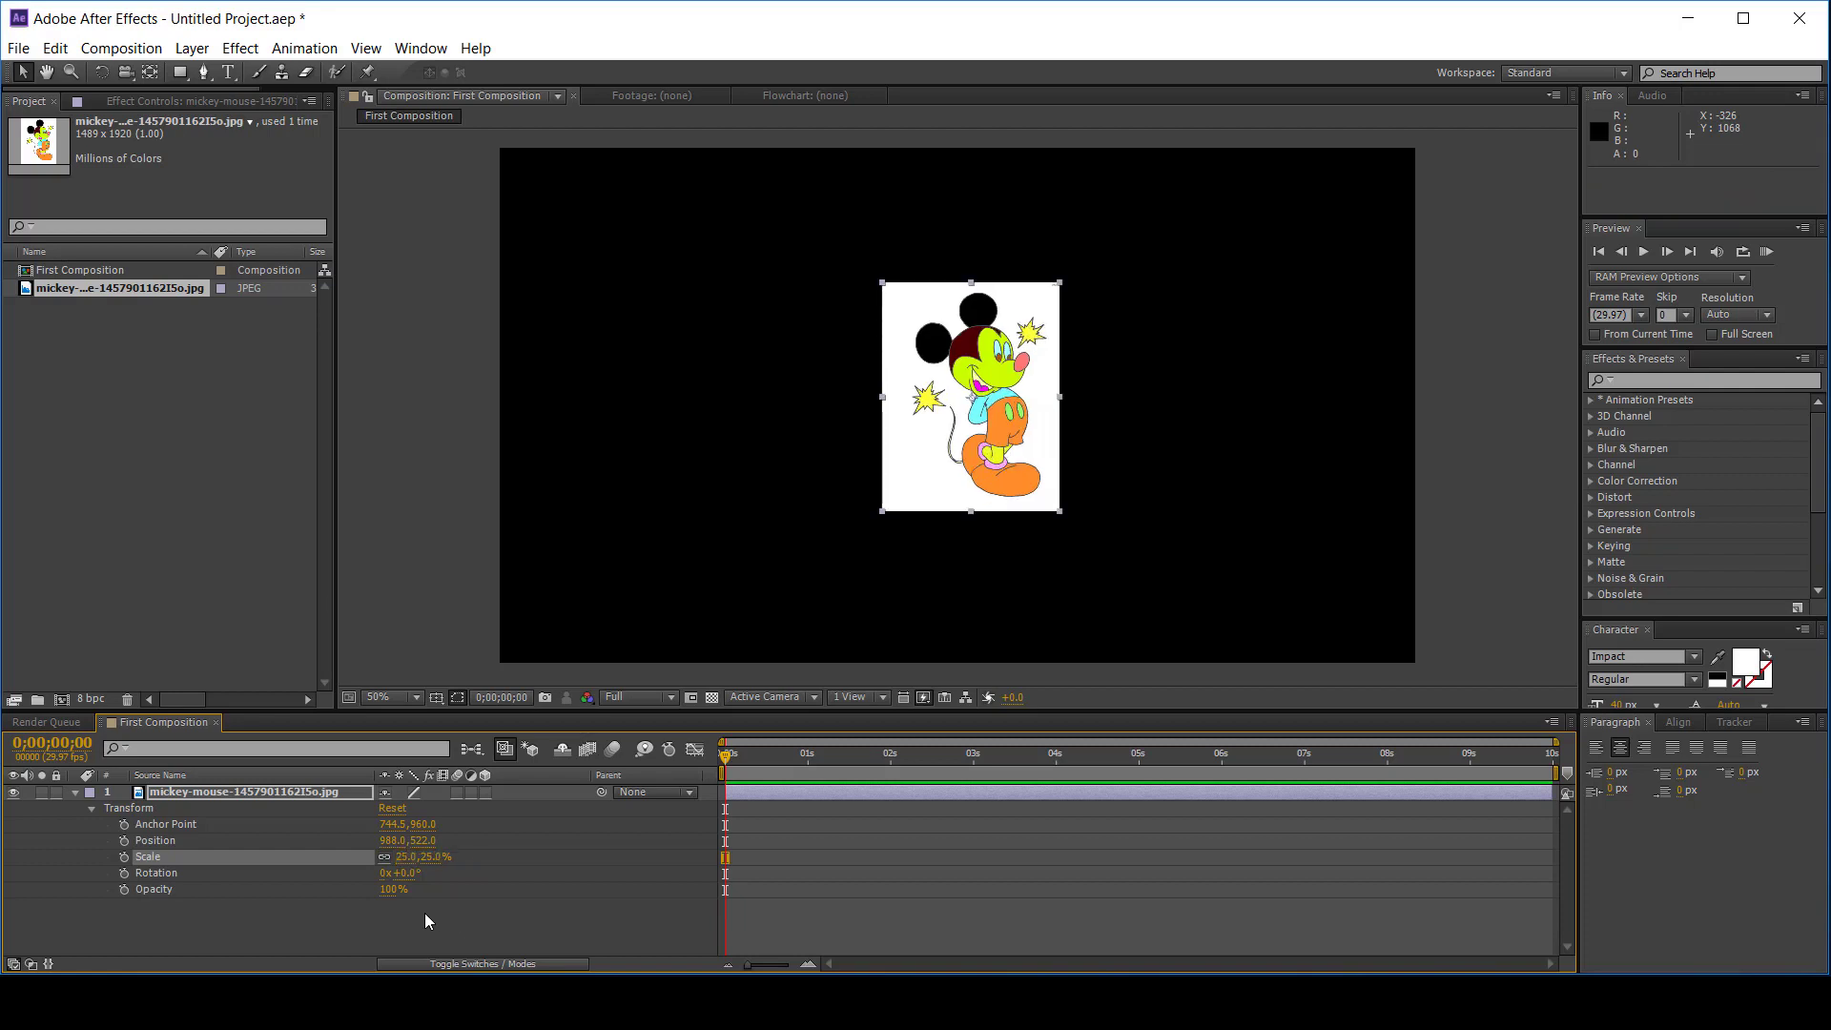
- Adjust the image layer's transform values to about Position 995, 522, Anchor Point 423.5, 518 and Rotation -1°
left_click_drag(384, 840, 401, 889)
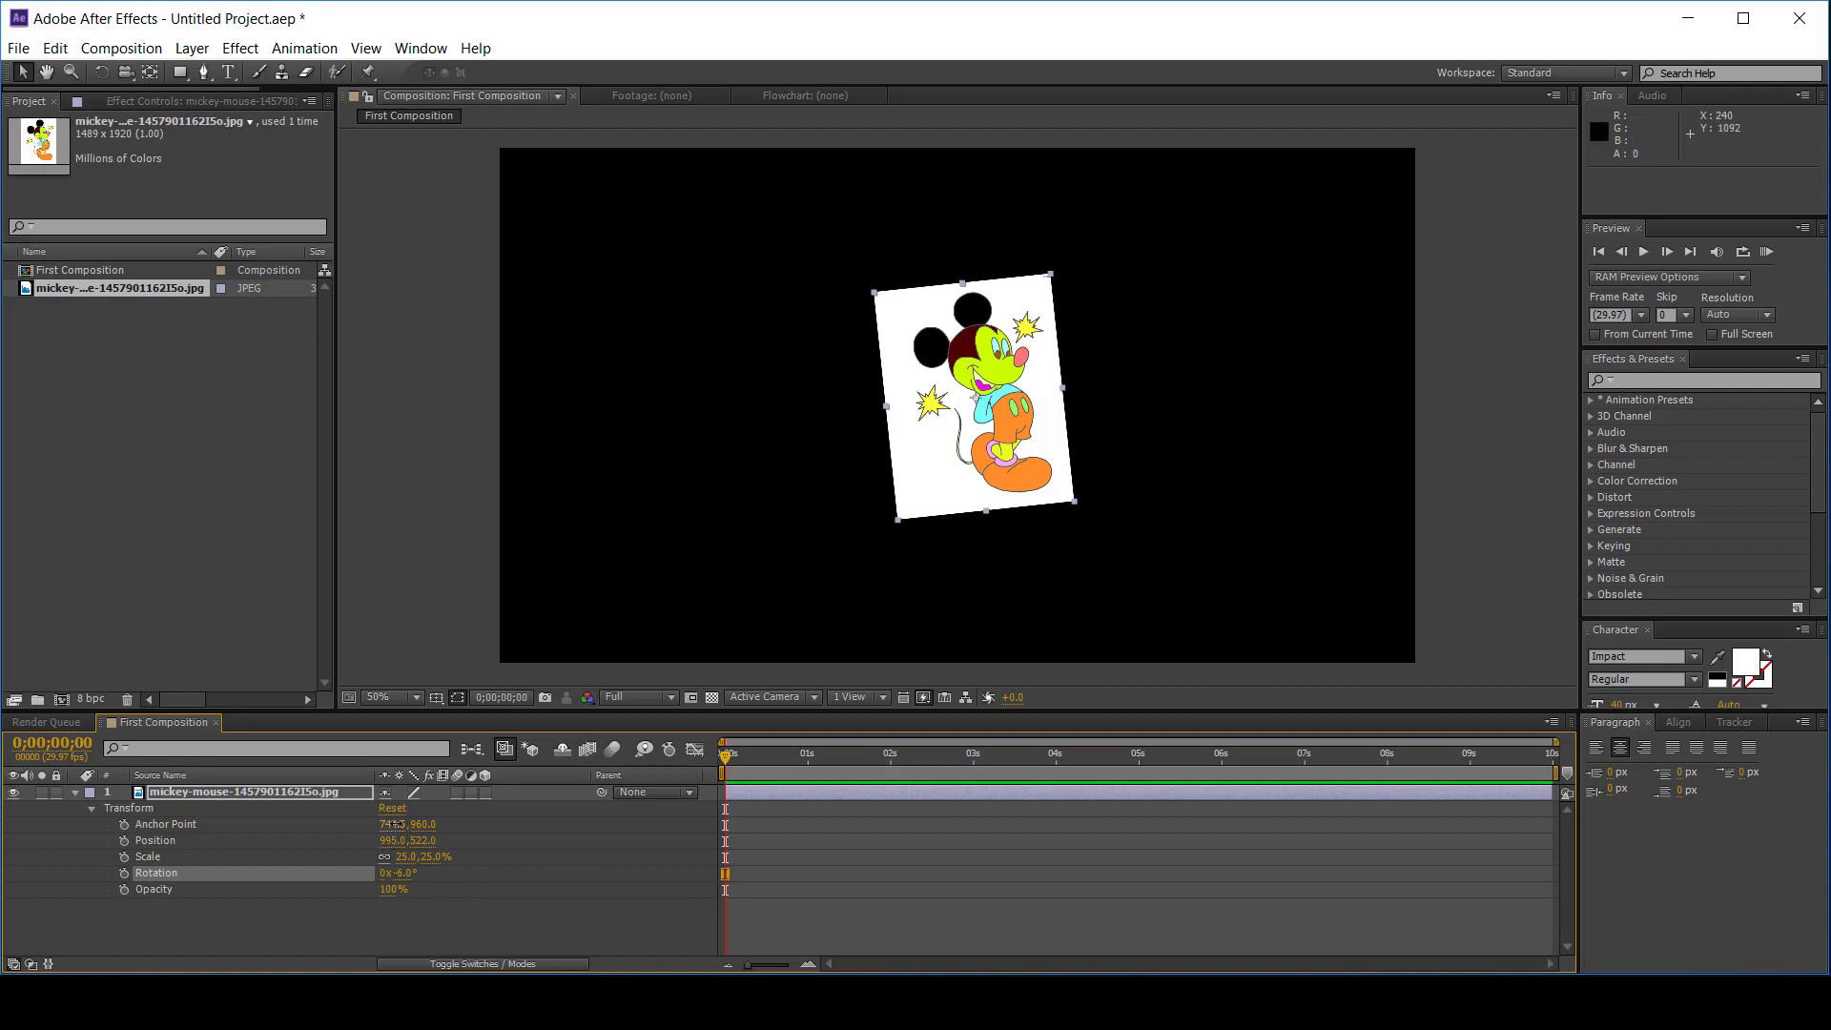
left_click_drag(398, 830, 82, 815)
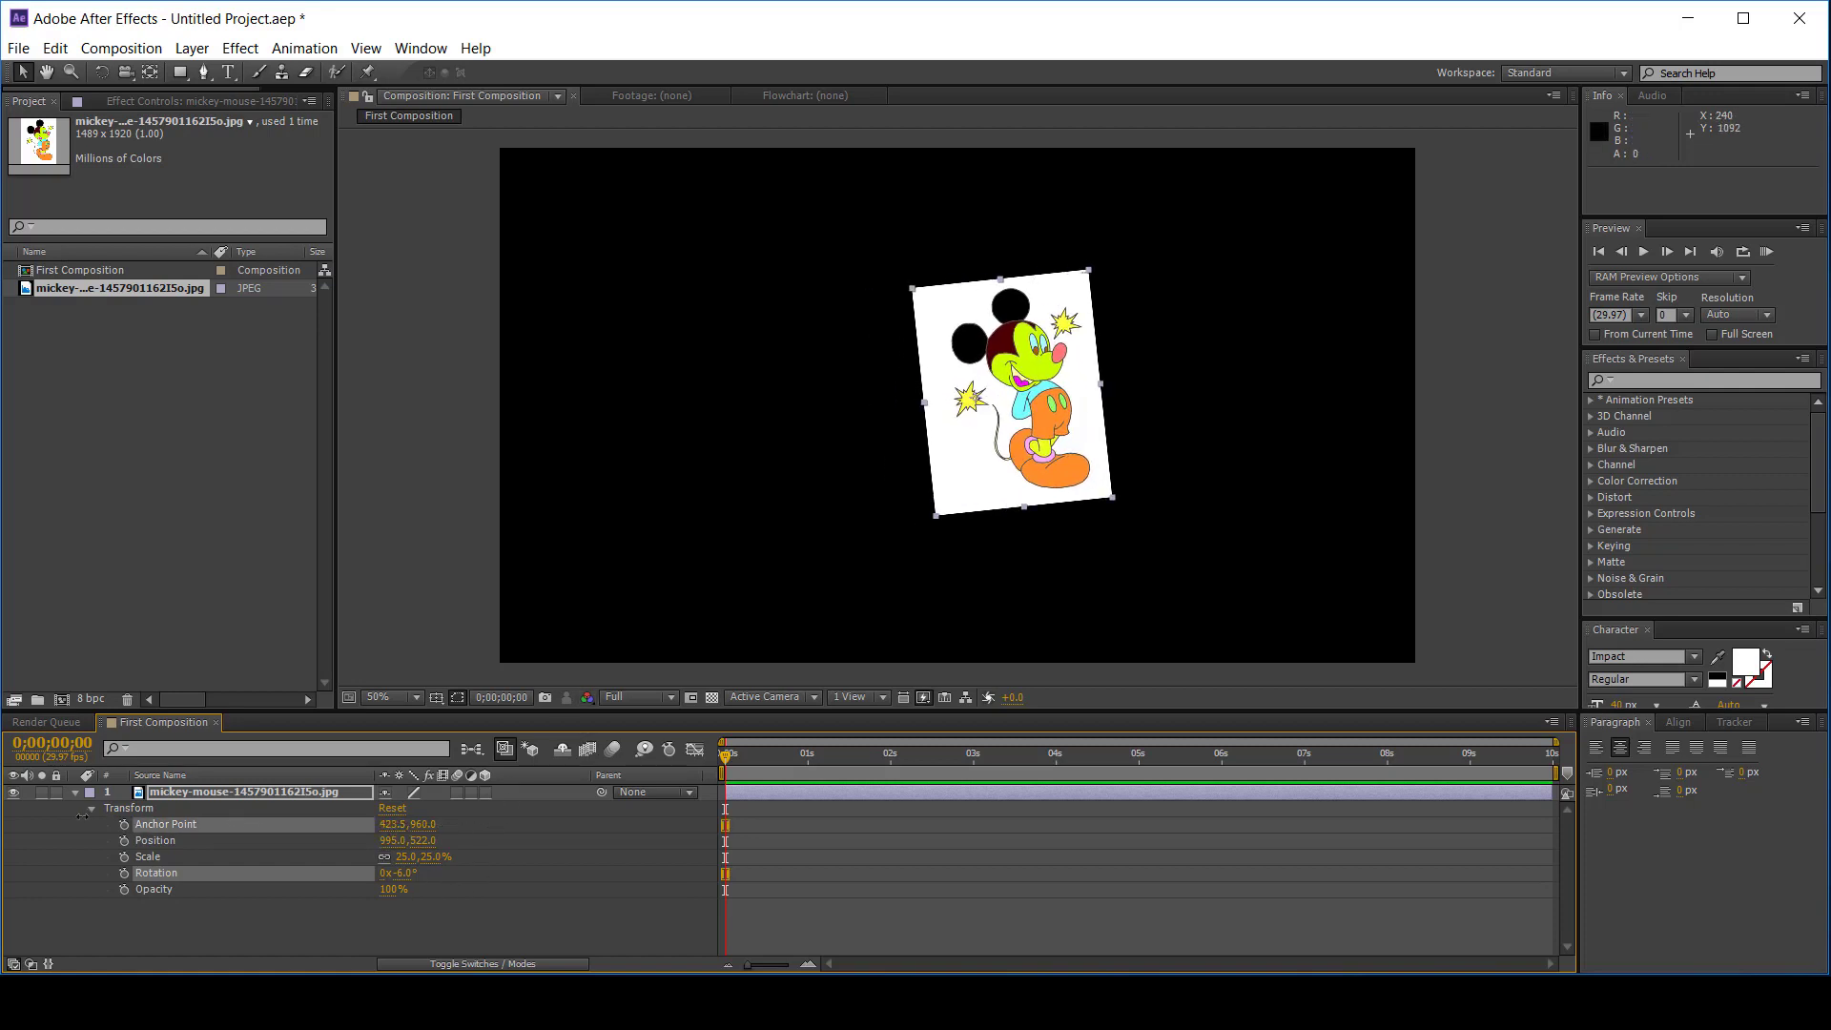
left_click_drag(426, 832, 2, 828)
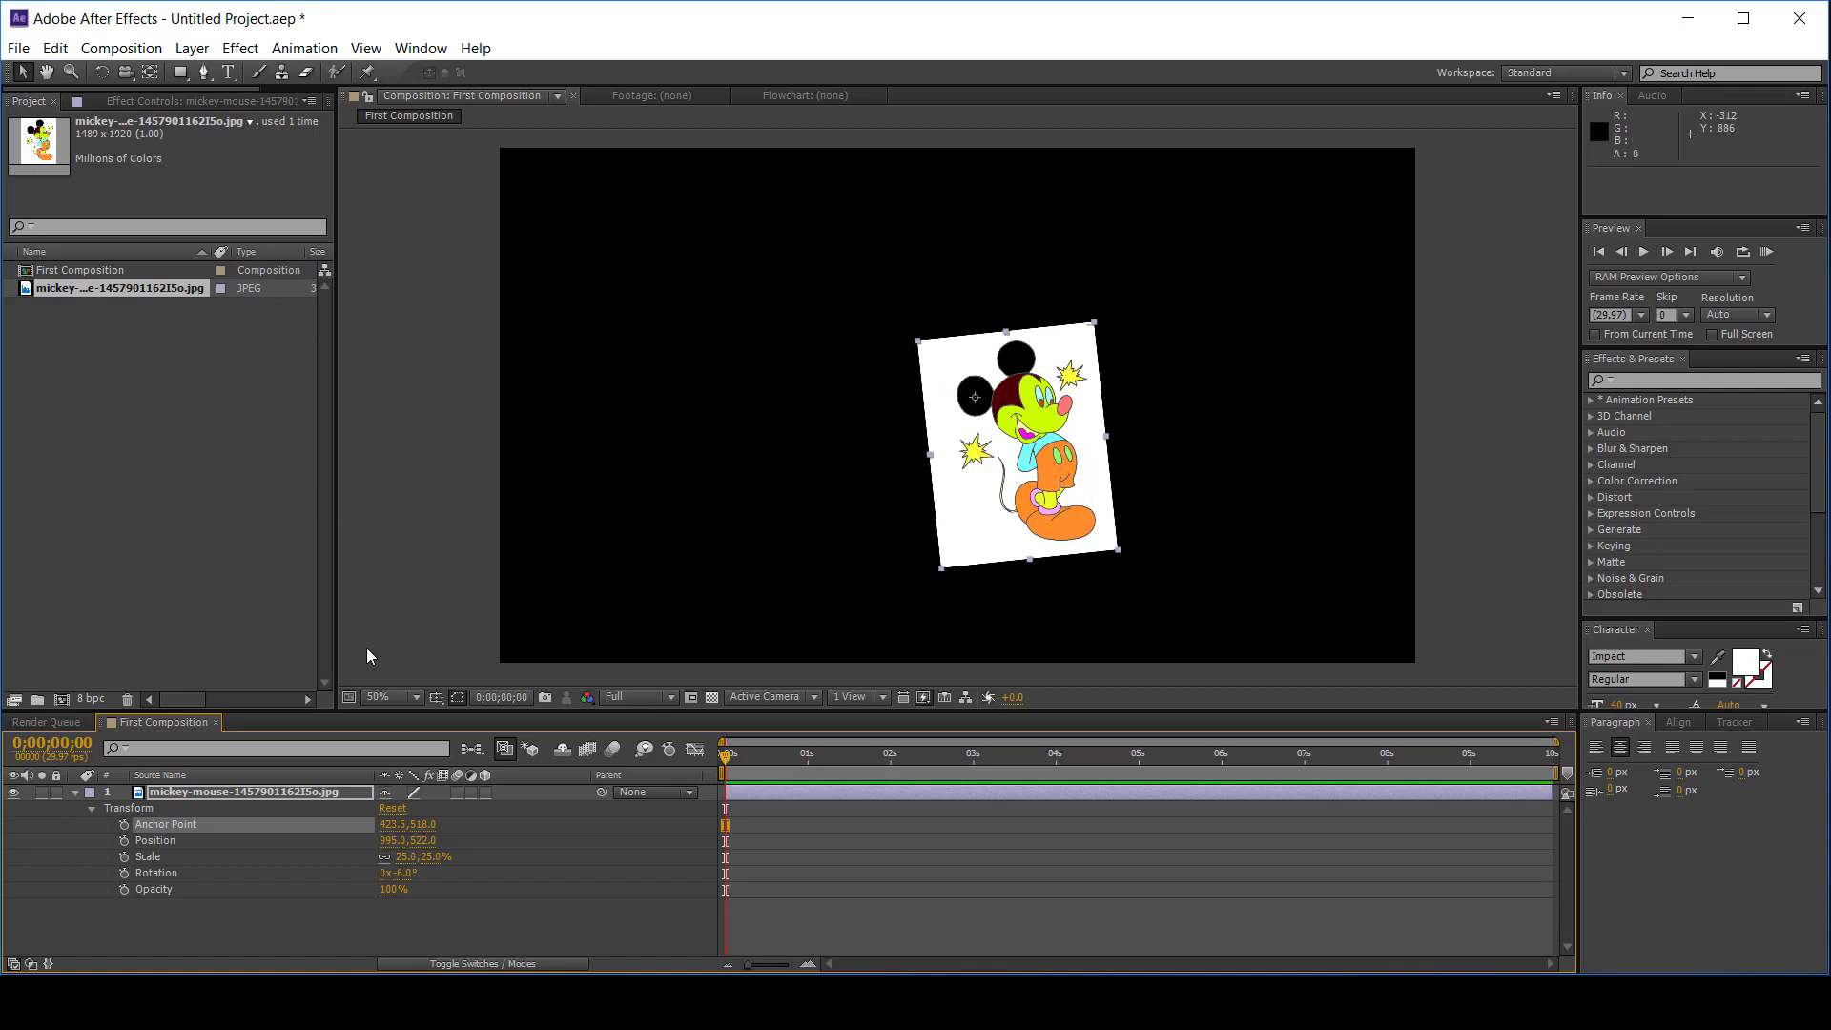
mouse_move(397, 872)
left_mouse_down()
mouse_move(324, 882)
mouse_move(476, 879)
mouse_move(415, 874)
left_mouse_up()
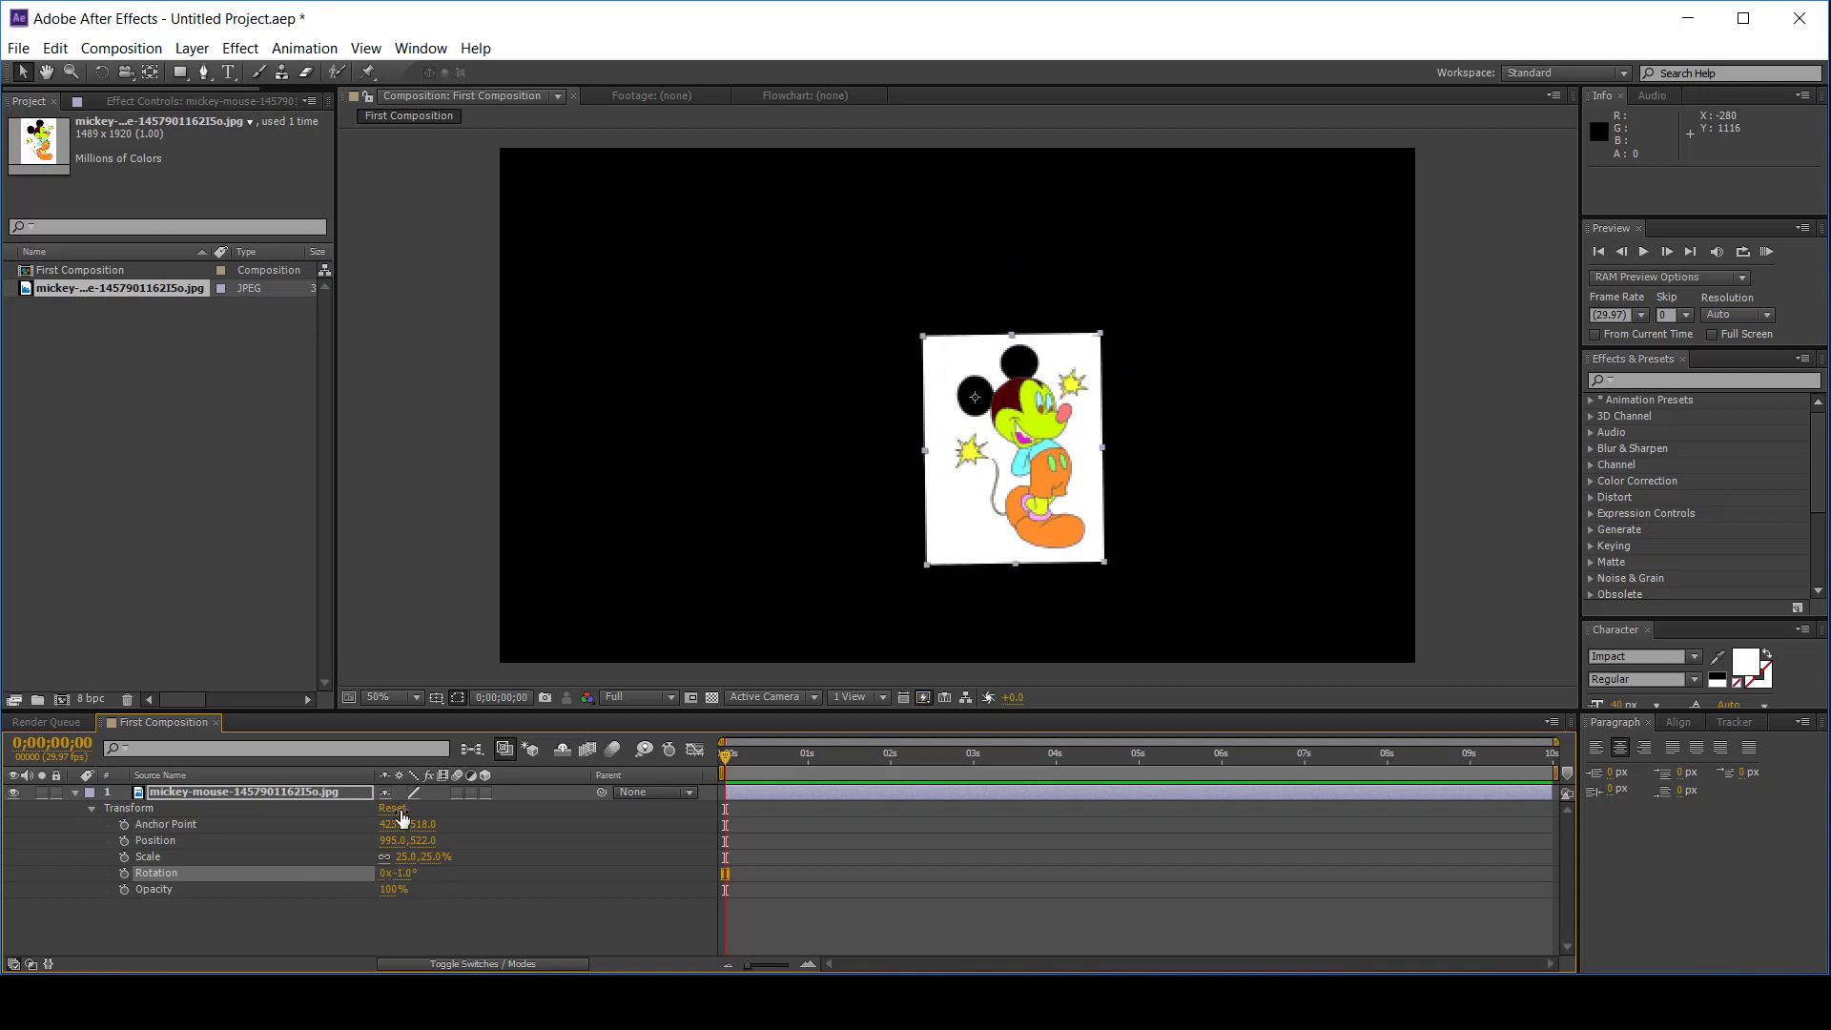
- Move the image layer's anchor point to the image's upper-left corner with the Pan Behind tool and rotate the layer to about -3°
left_click(150, 74)
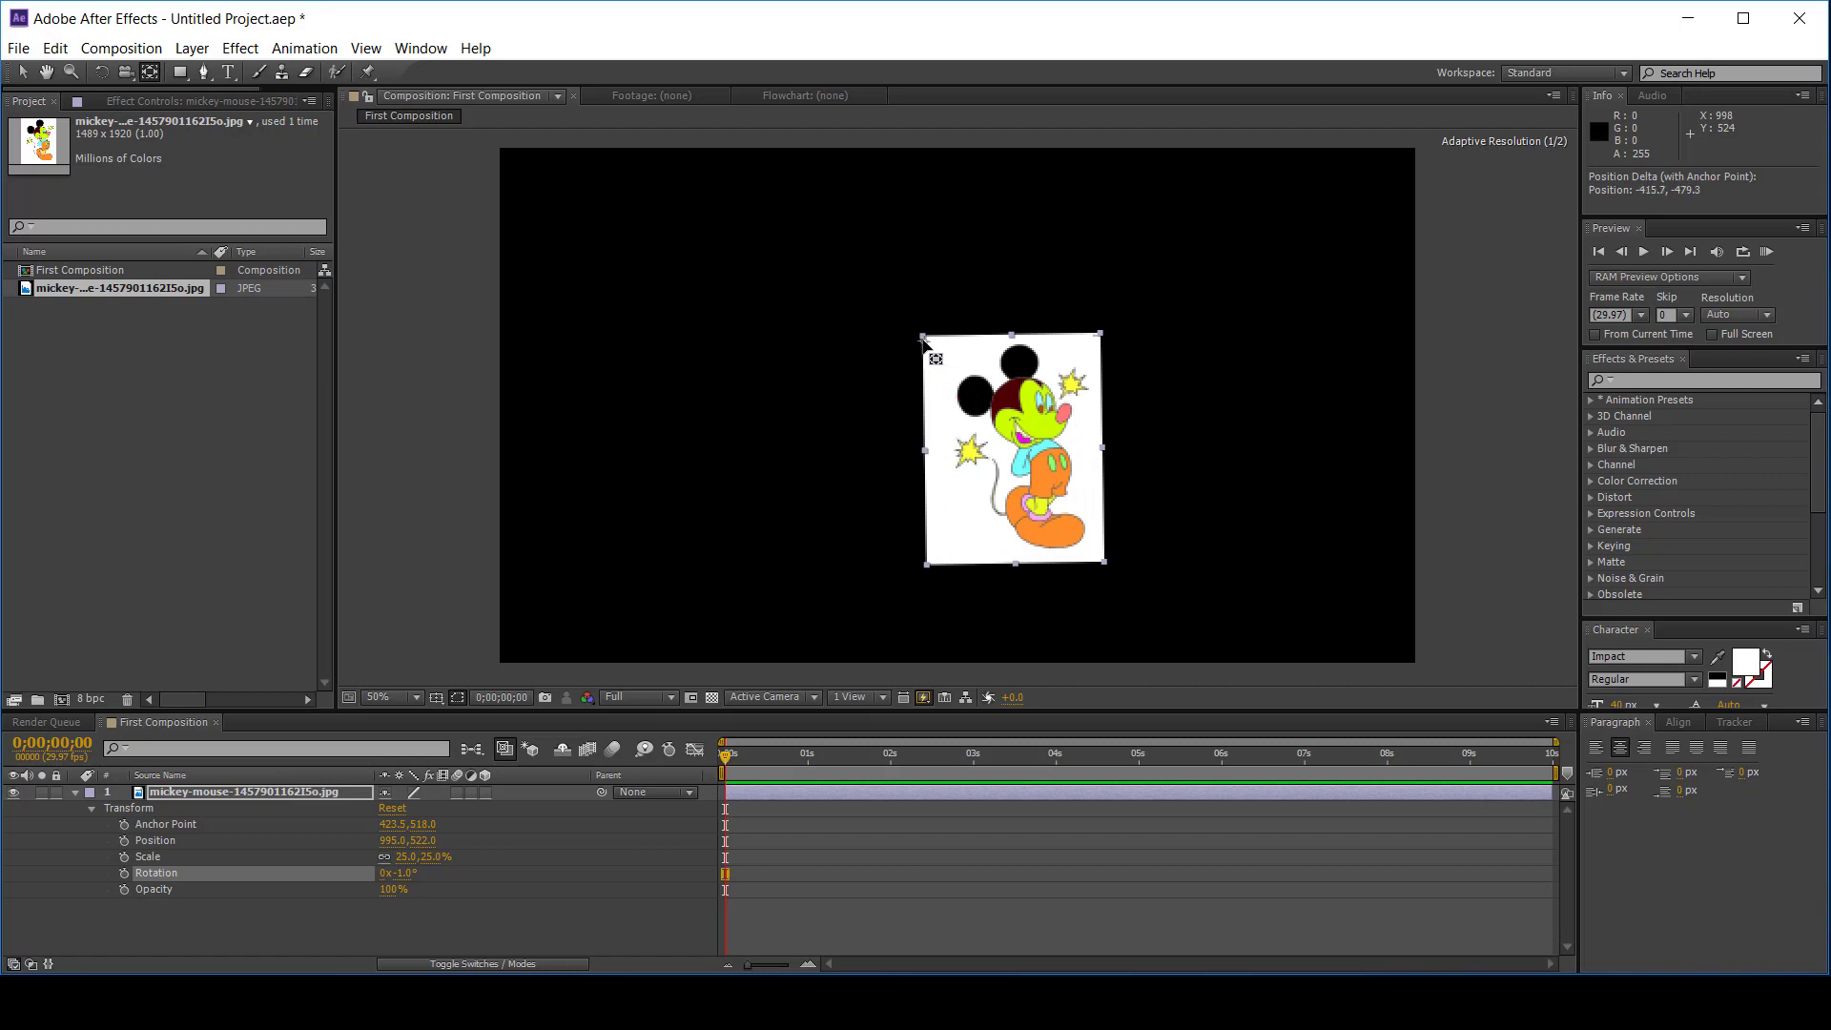
left_click_drag(922, 338, 922, 337)
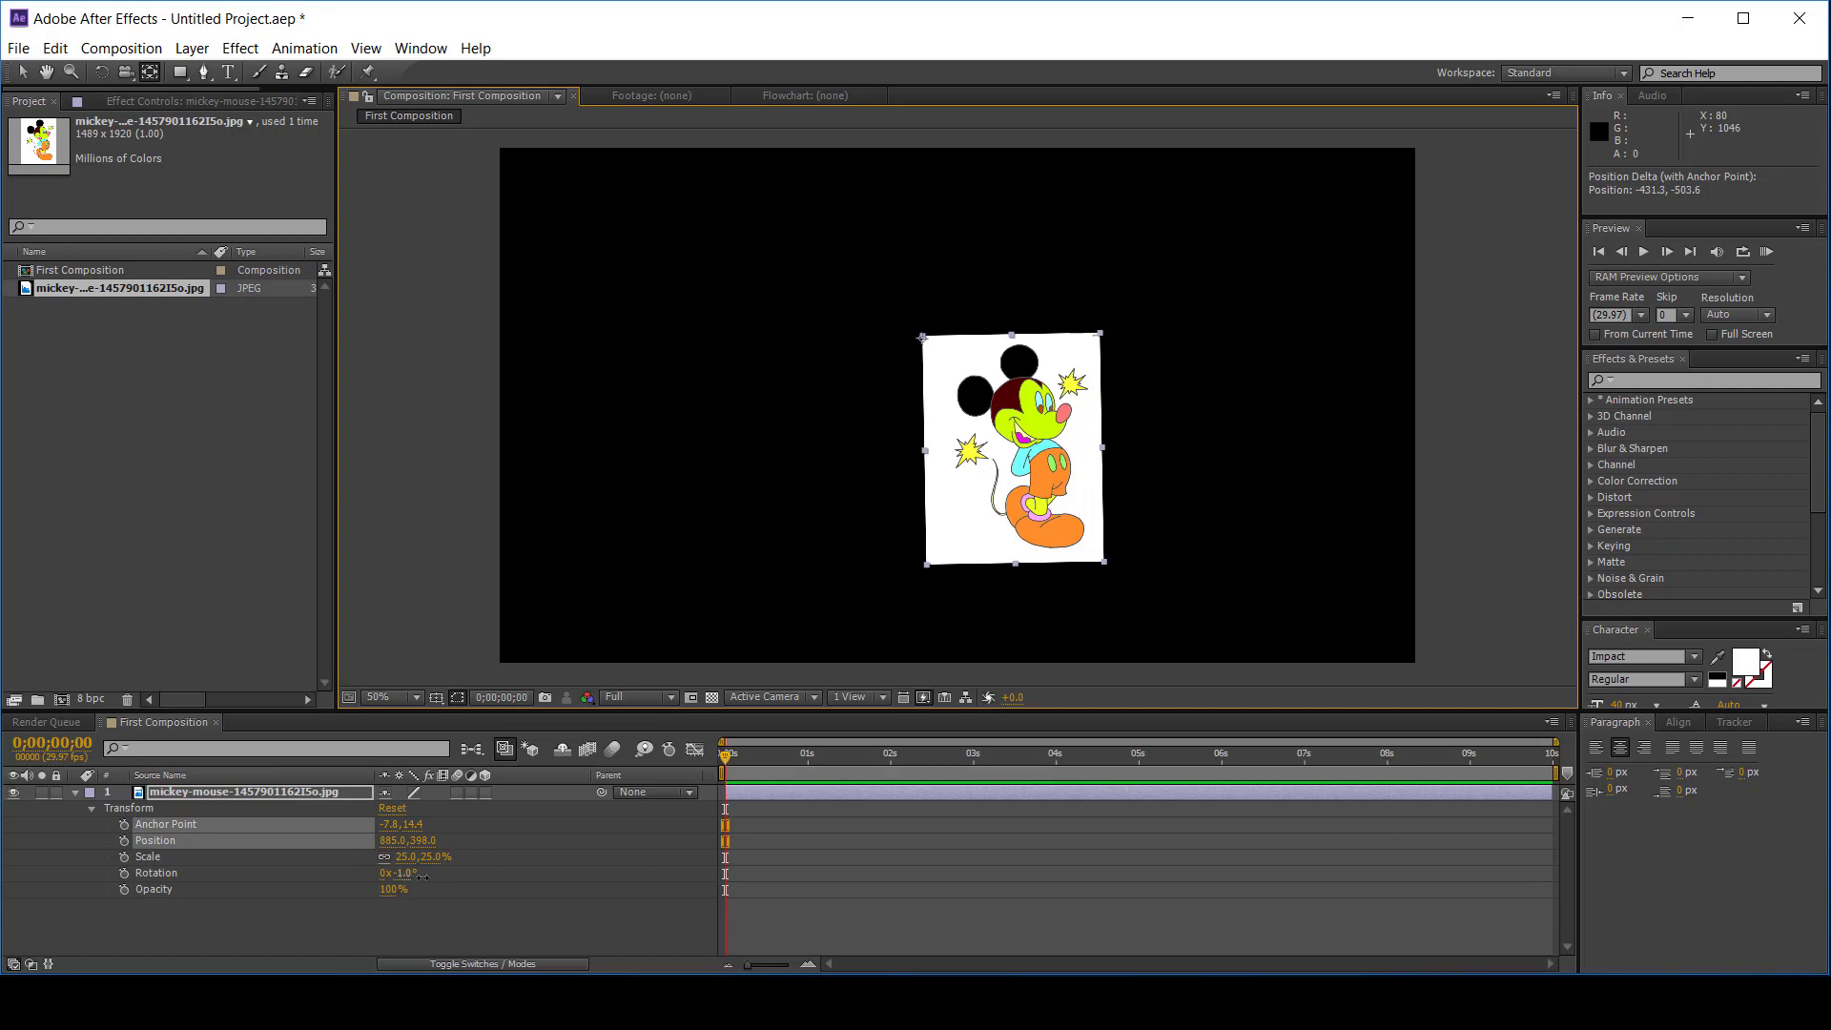
mouse_move(402, 873)
left_mouse_down()
mouse_move(434, 874)
mouse_move(400, 885)
left_mouse_up()
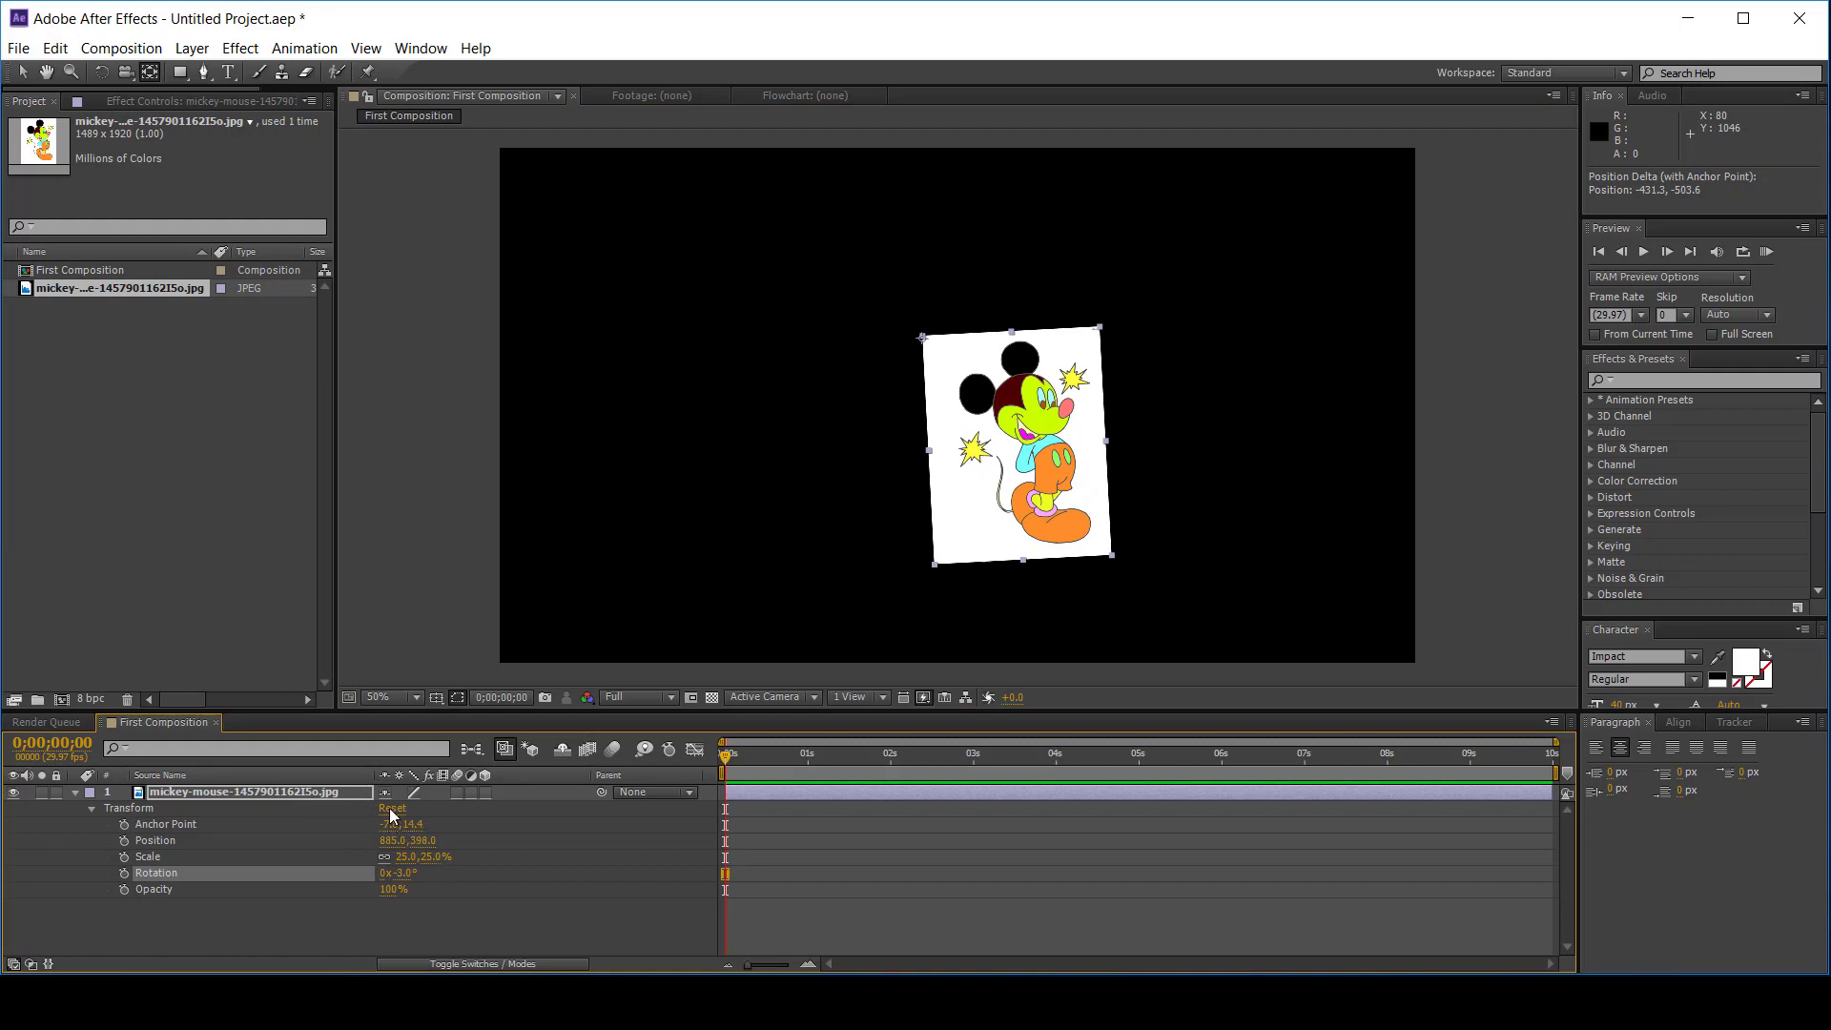
- Reset the image layer's Transform properties and scale the image down proportionally to 24%
left_click(391, 807)
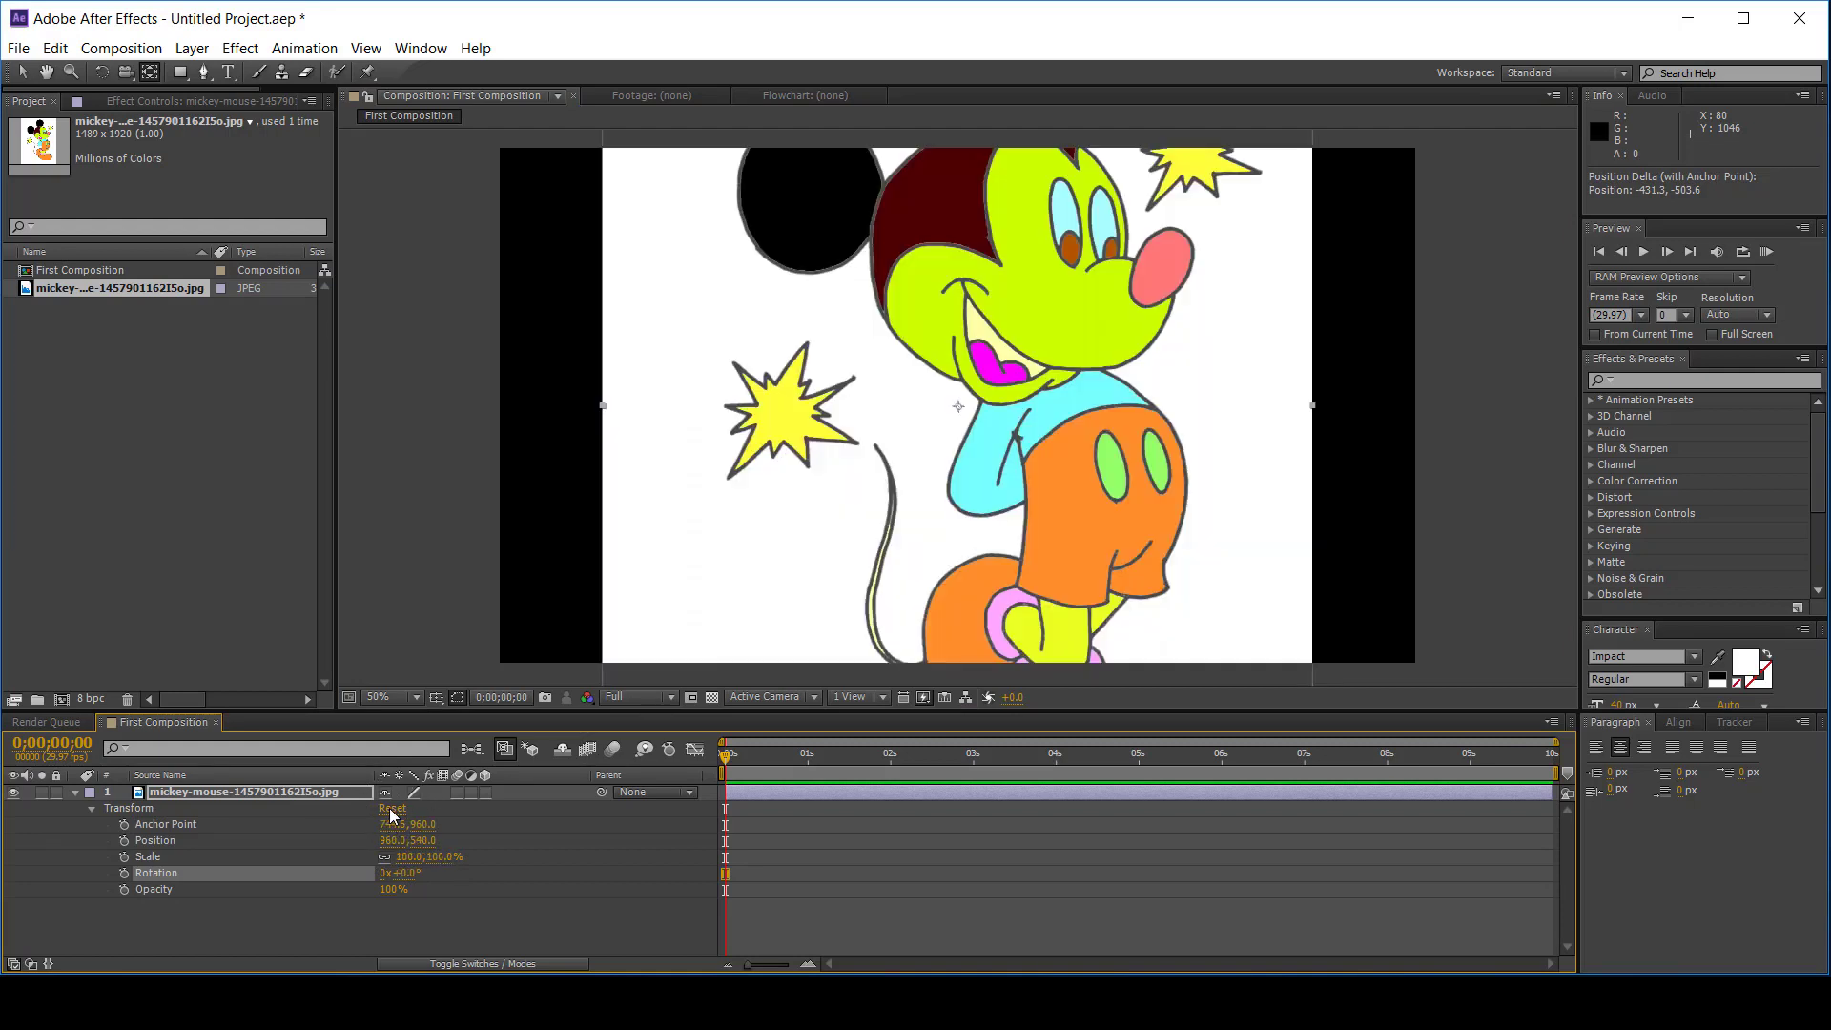
left_click_drag(407, 858, 349, 869)
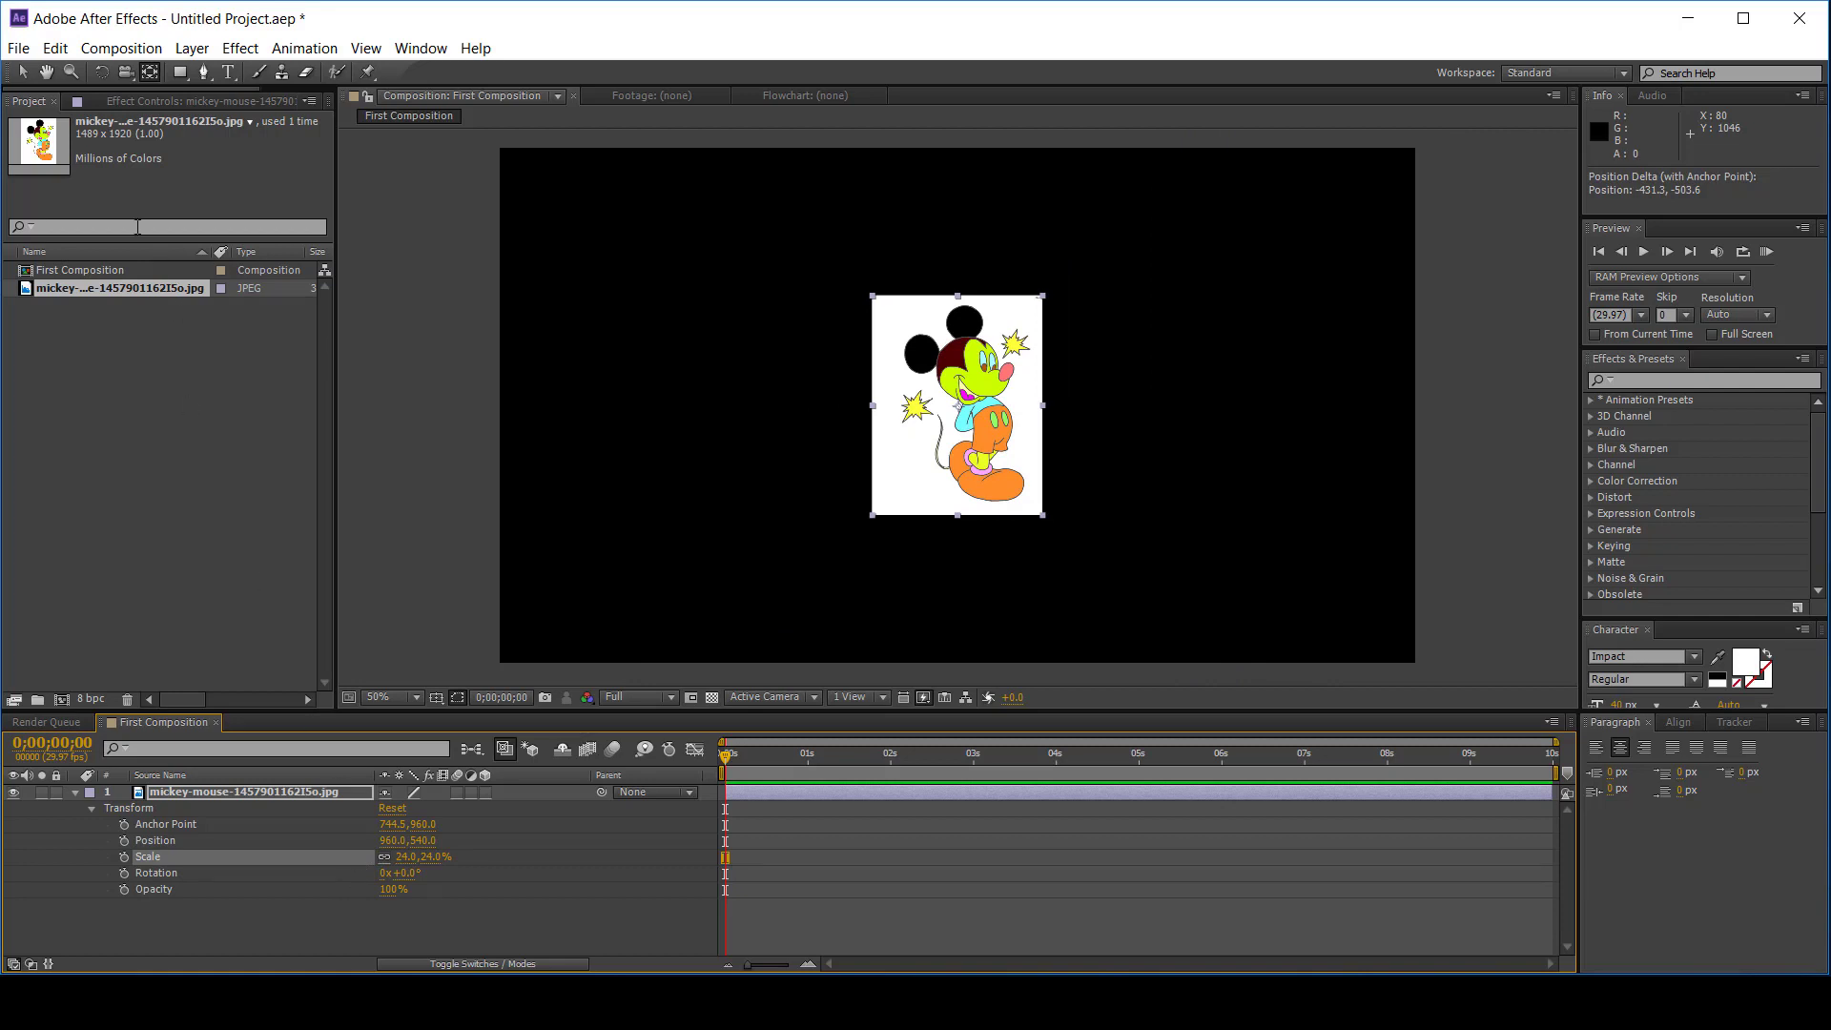
- Move the image with the Selection tool to about position 494, 522 and set a Position keyframe at 0 seconds
left_click(25, 77)
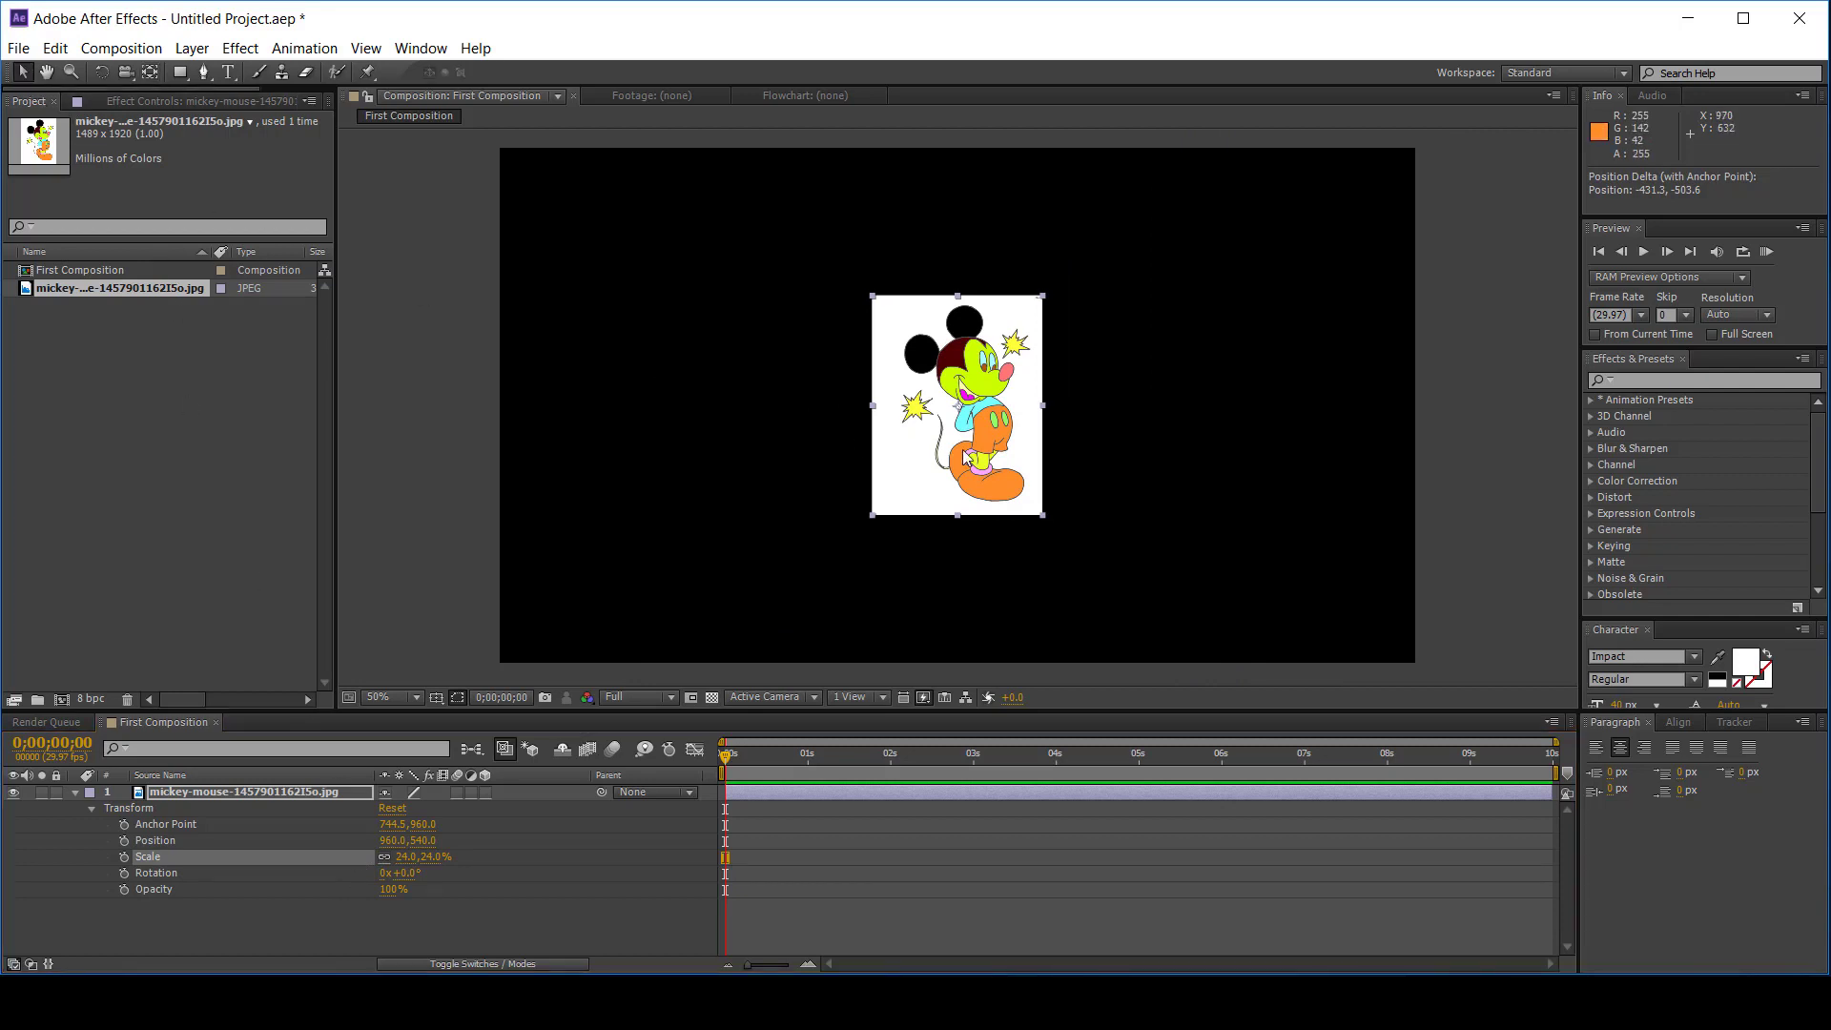
left_click_drag(962, 455, 741, 444)
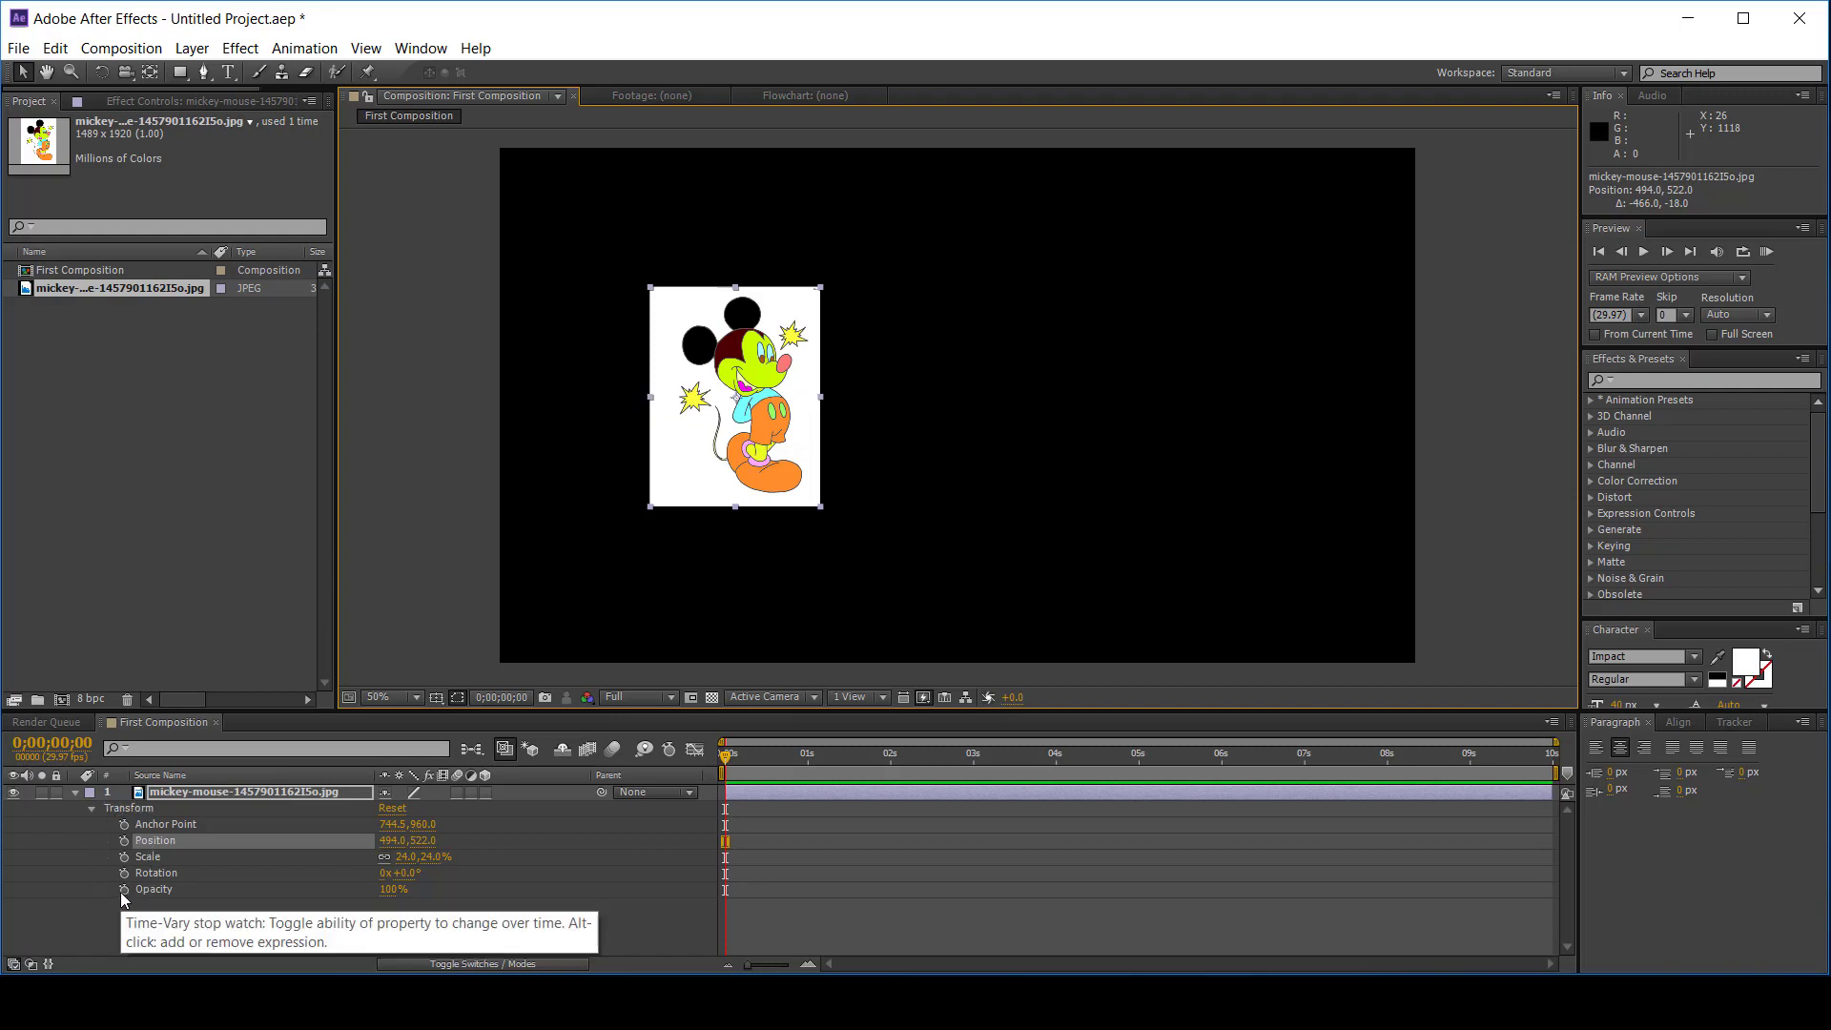
left_click(124, 841)
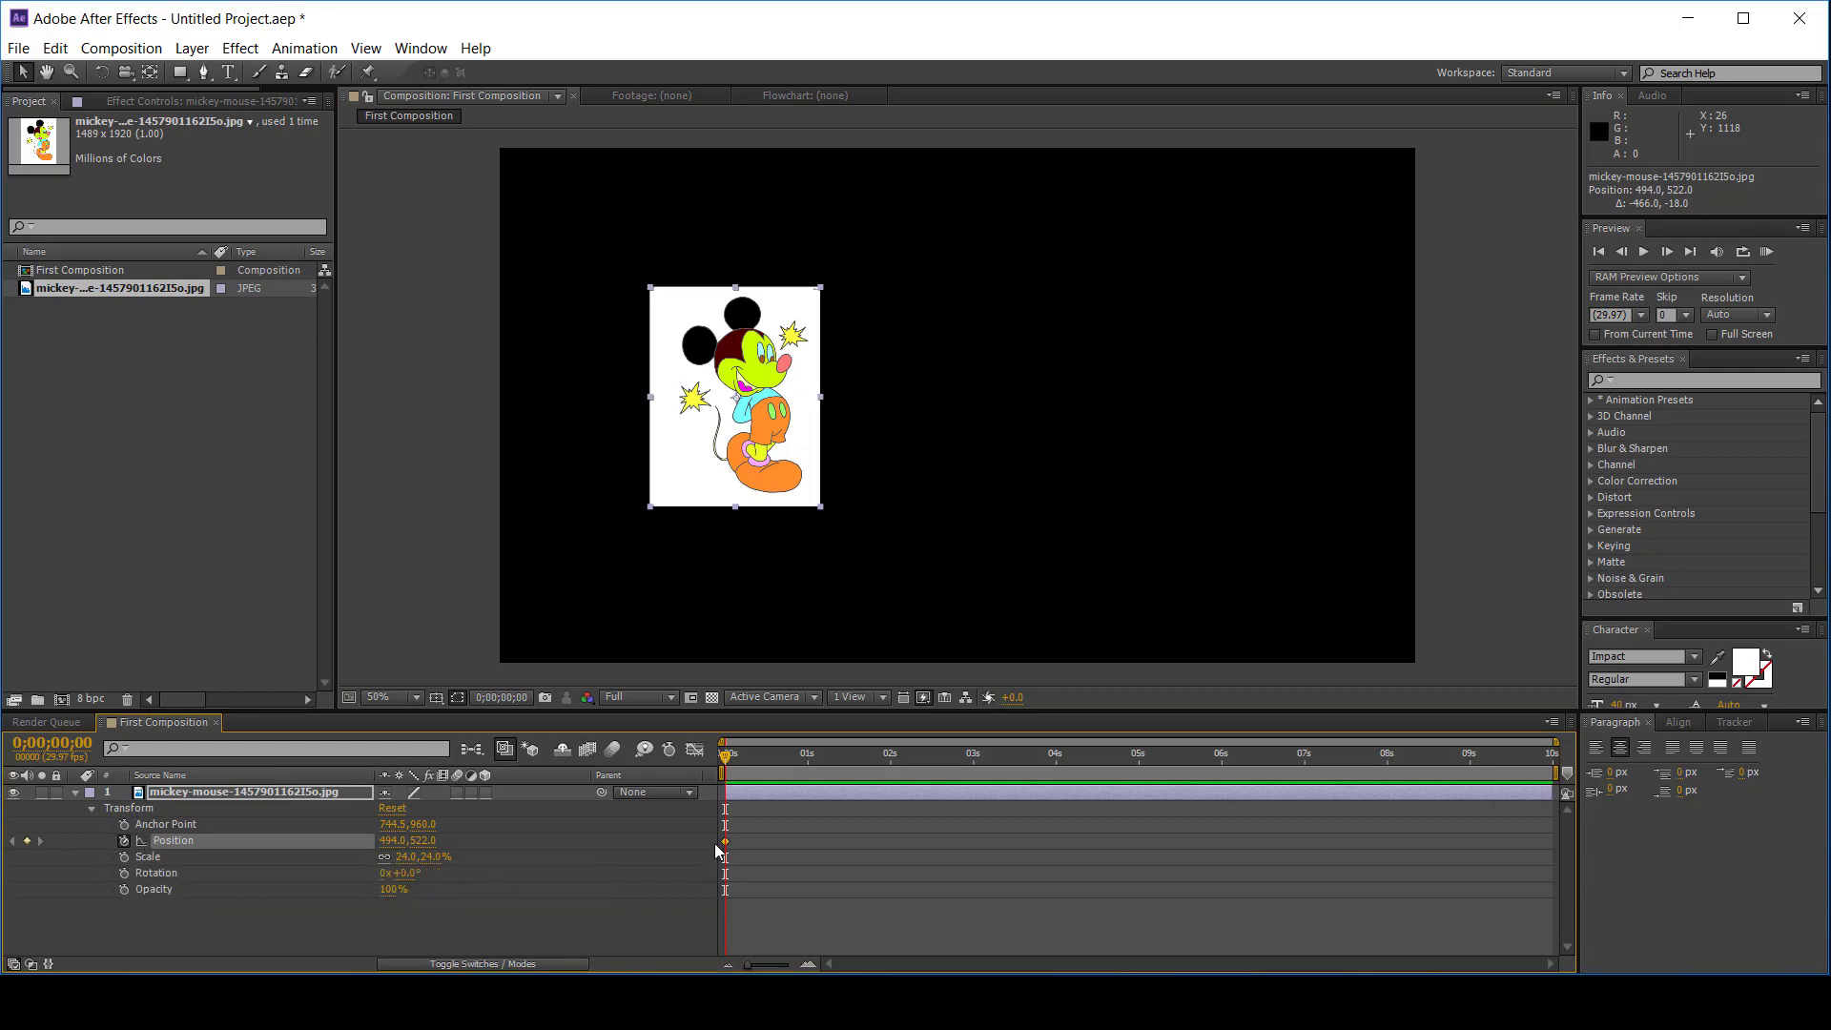
left_click(744, 850)
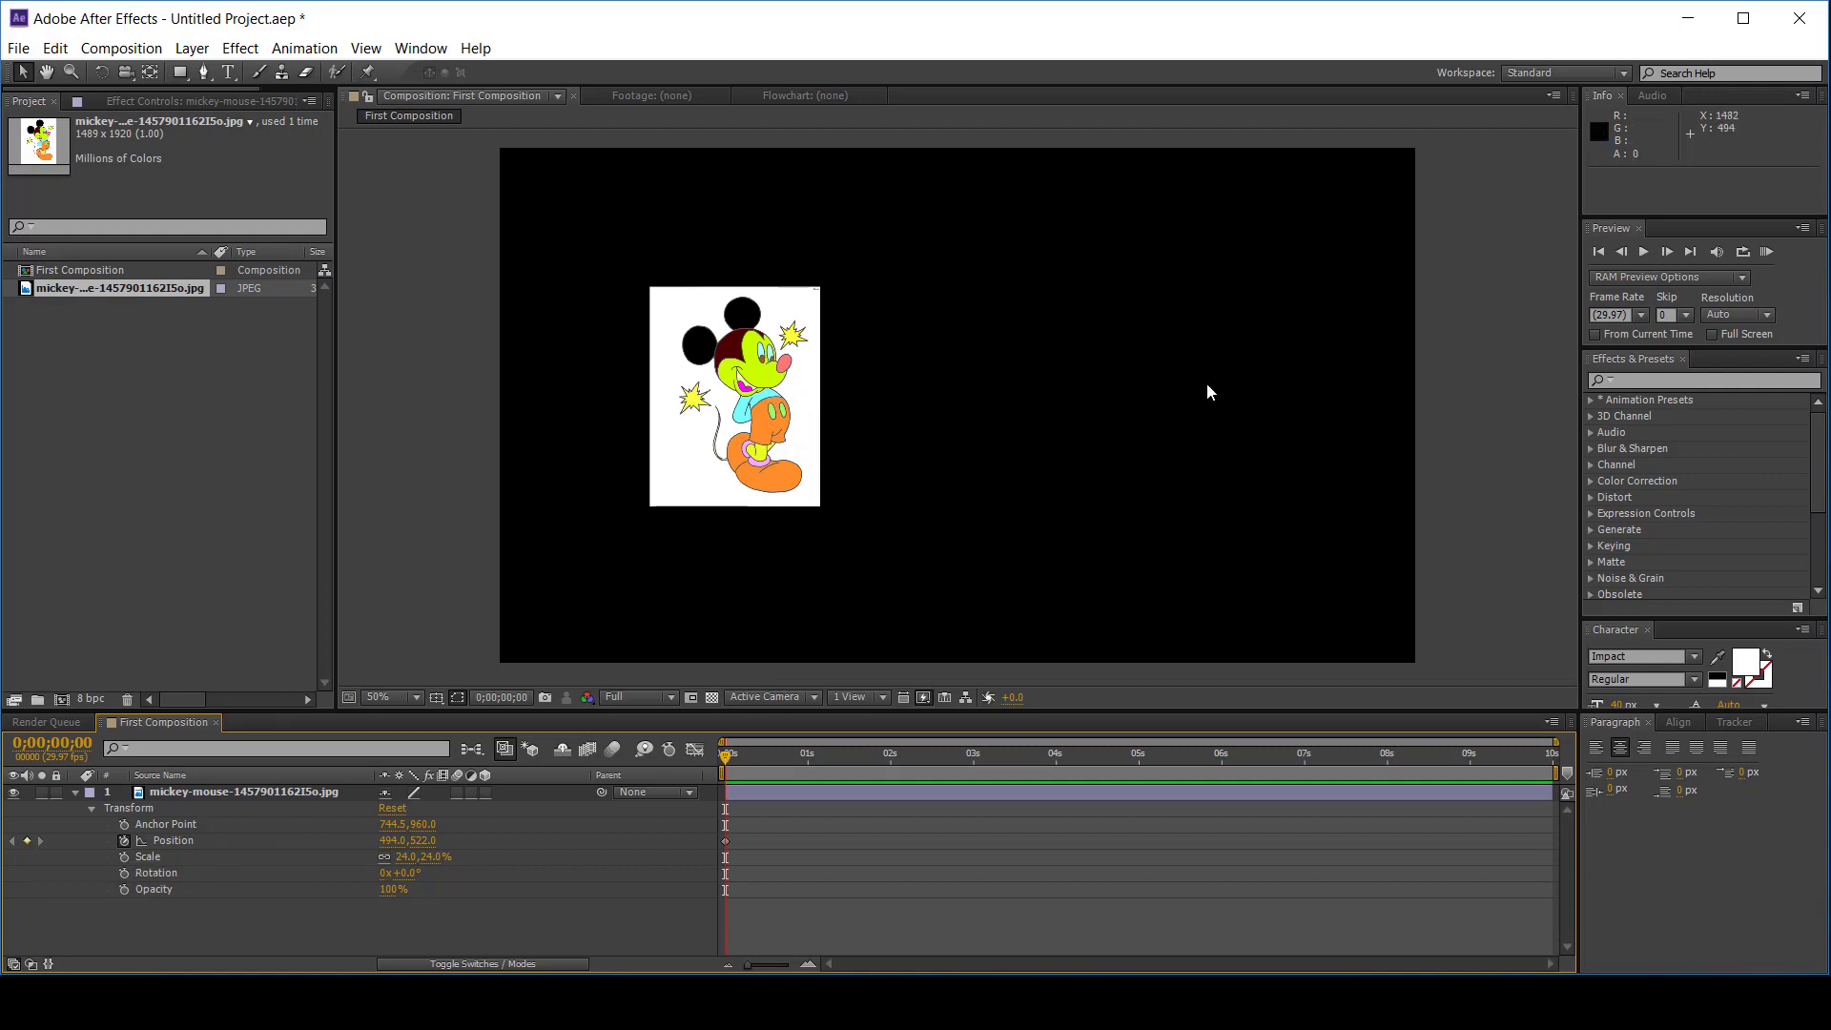
- Add a second Position keyframe at 4 seconds by moving the image horizontally to about 1408, 522
left_click(1056, 758)
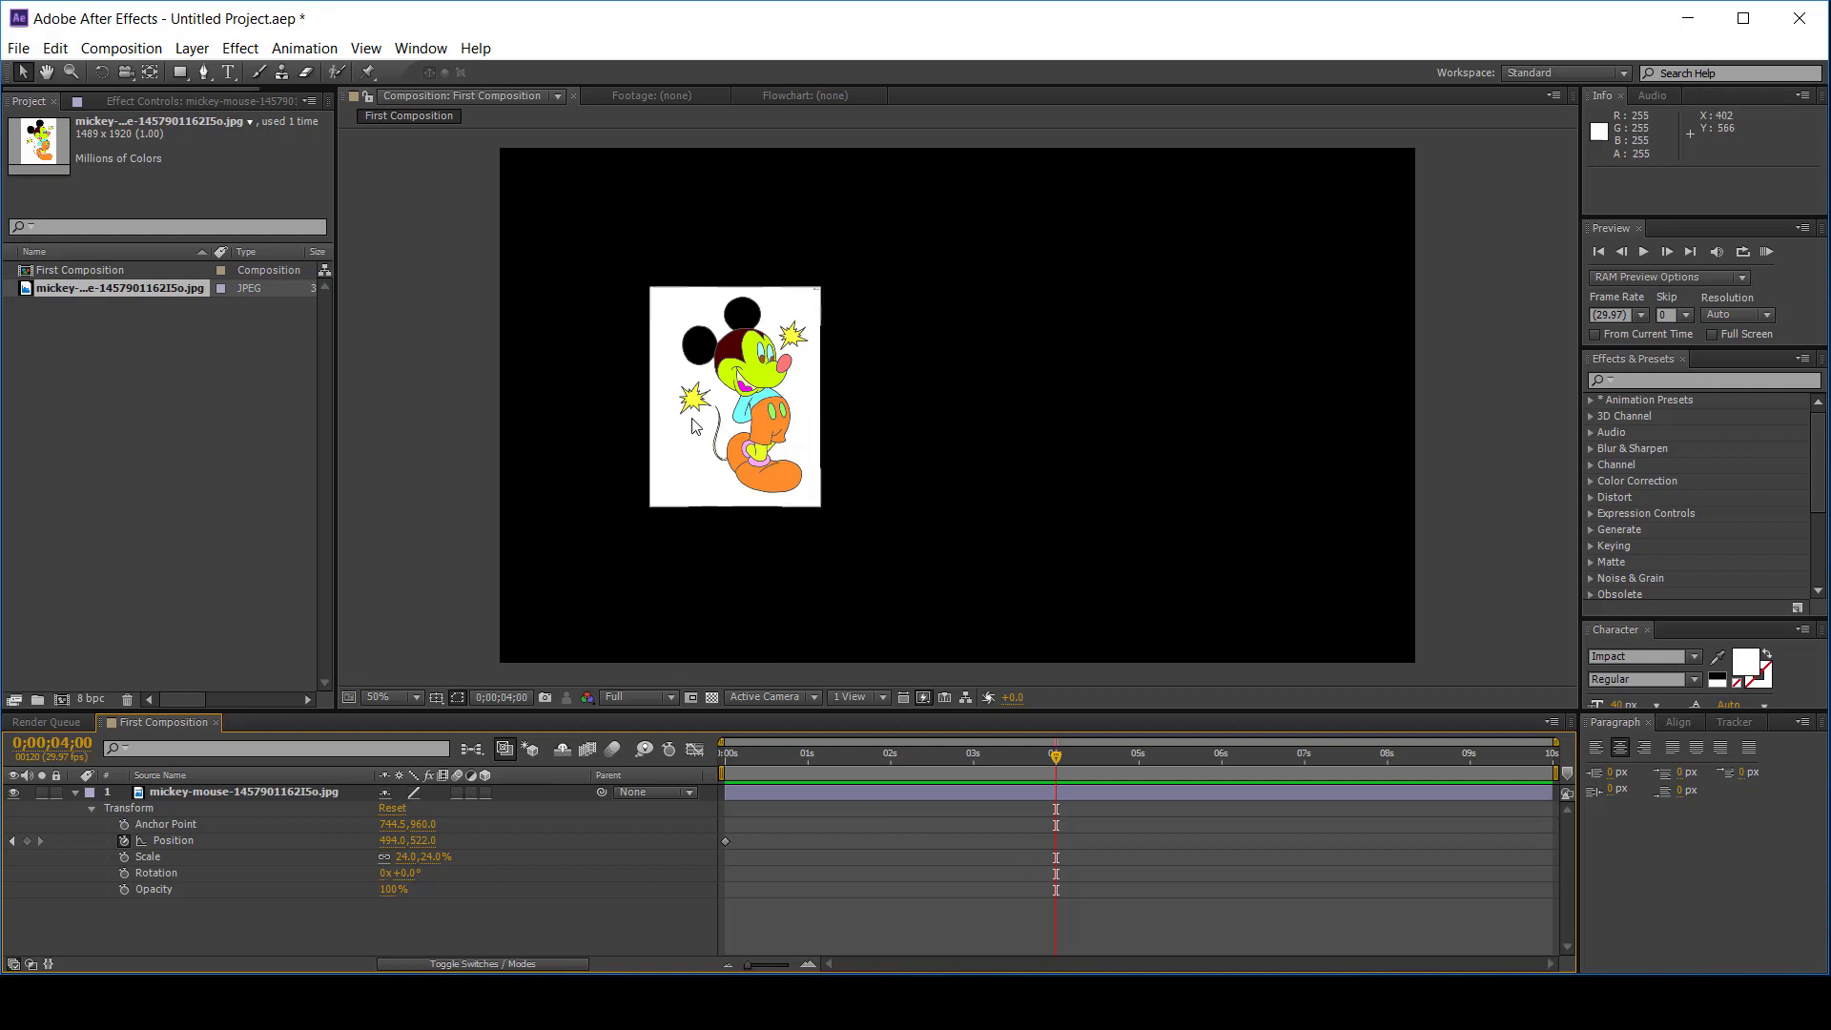
left_click_drag(727, 417, 1128, 438)
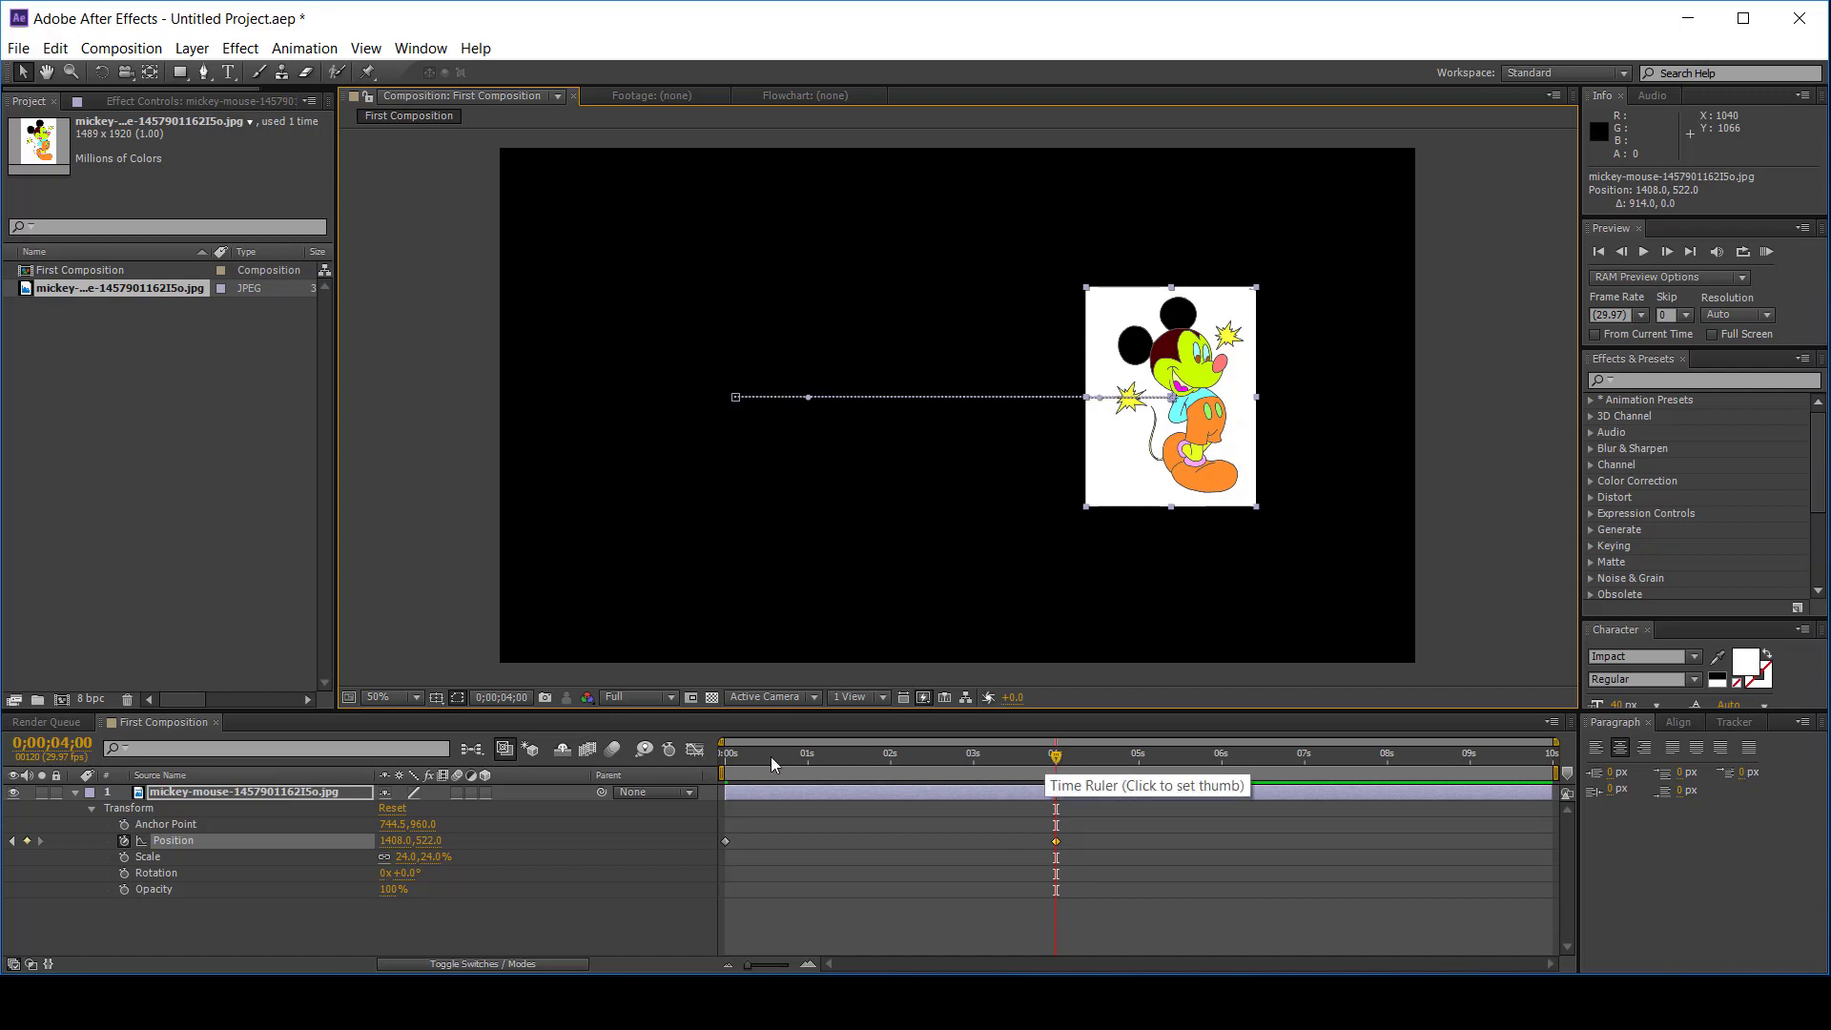
- Preview the image's position animation from the start of First Composition, then rewind and play it again
left_click(722, 757)
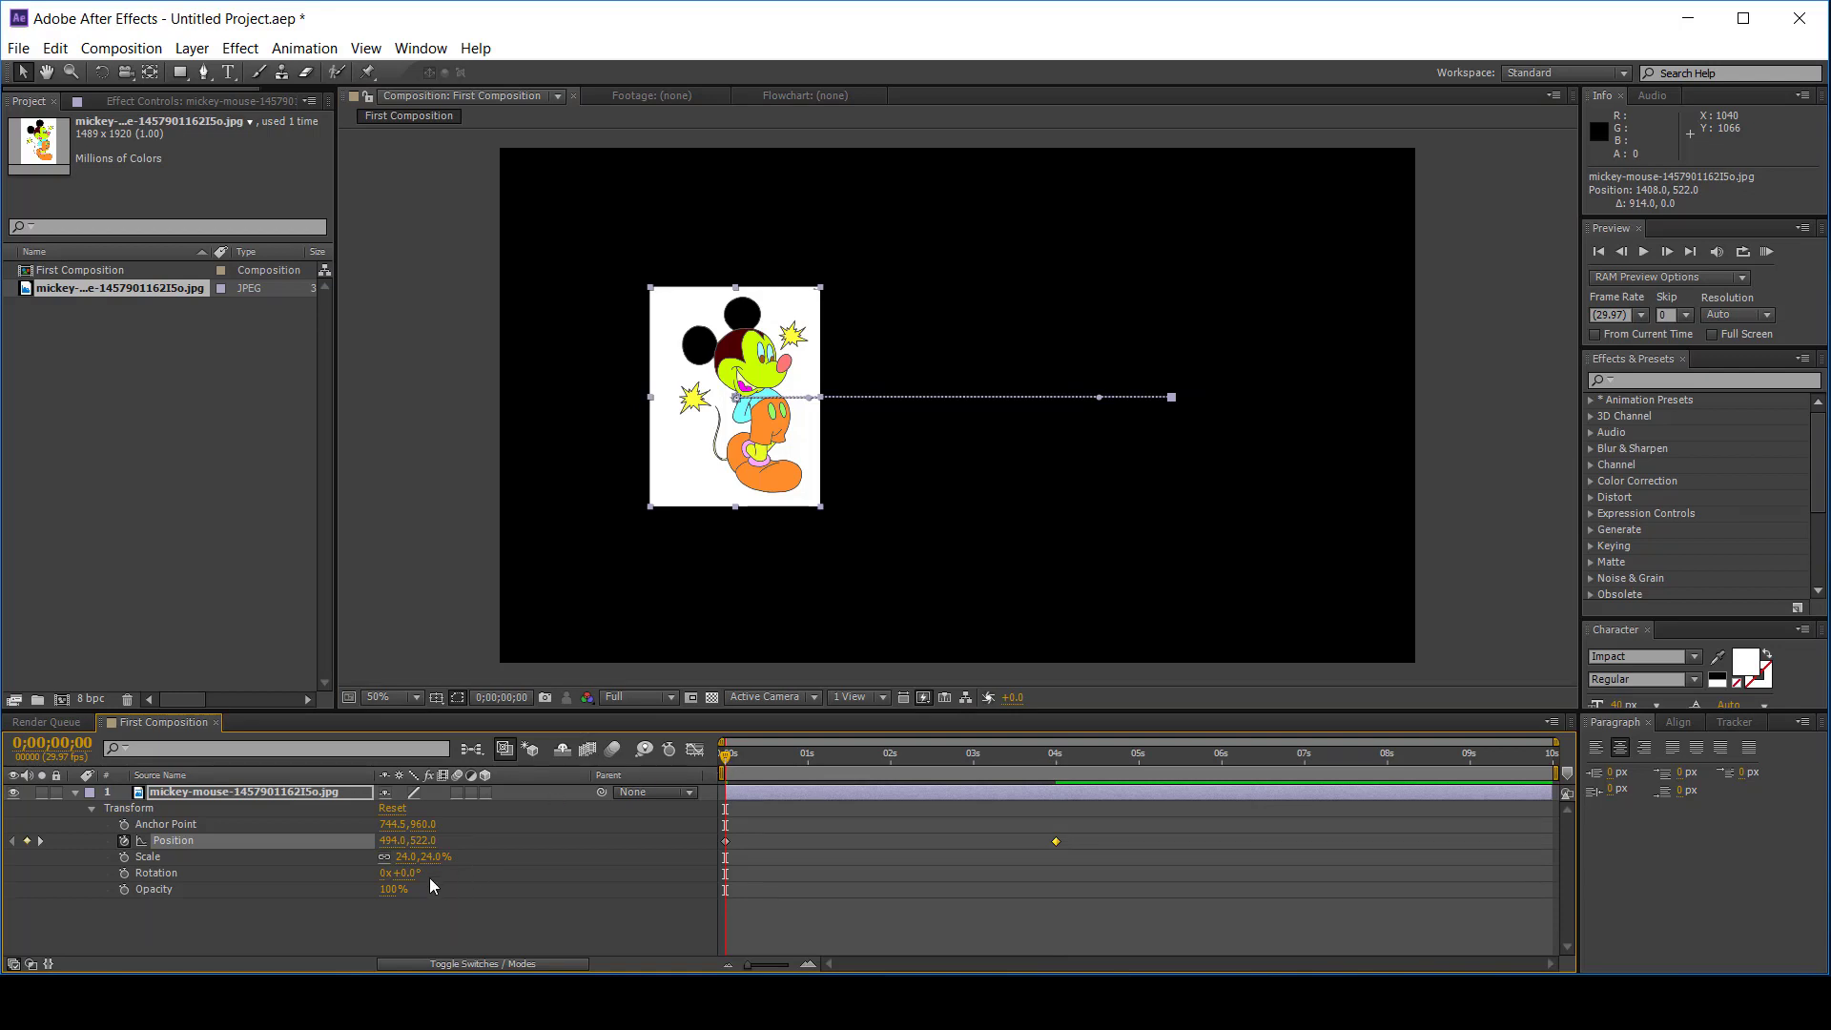
left_click(385, 917)
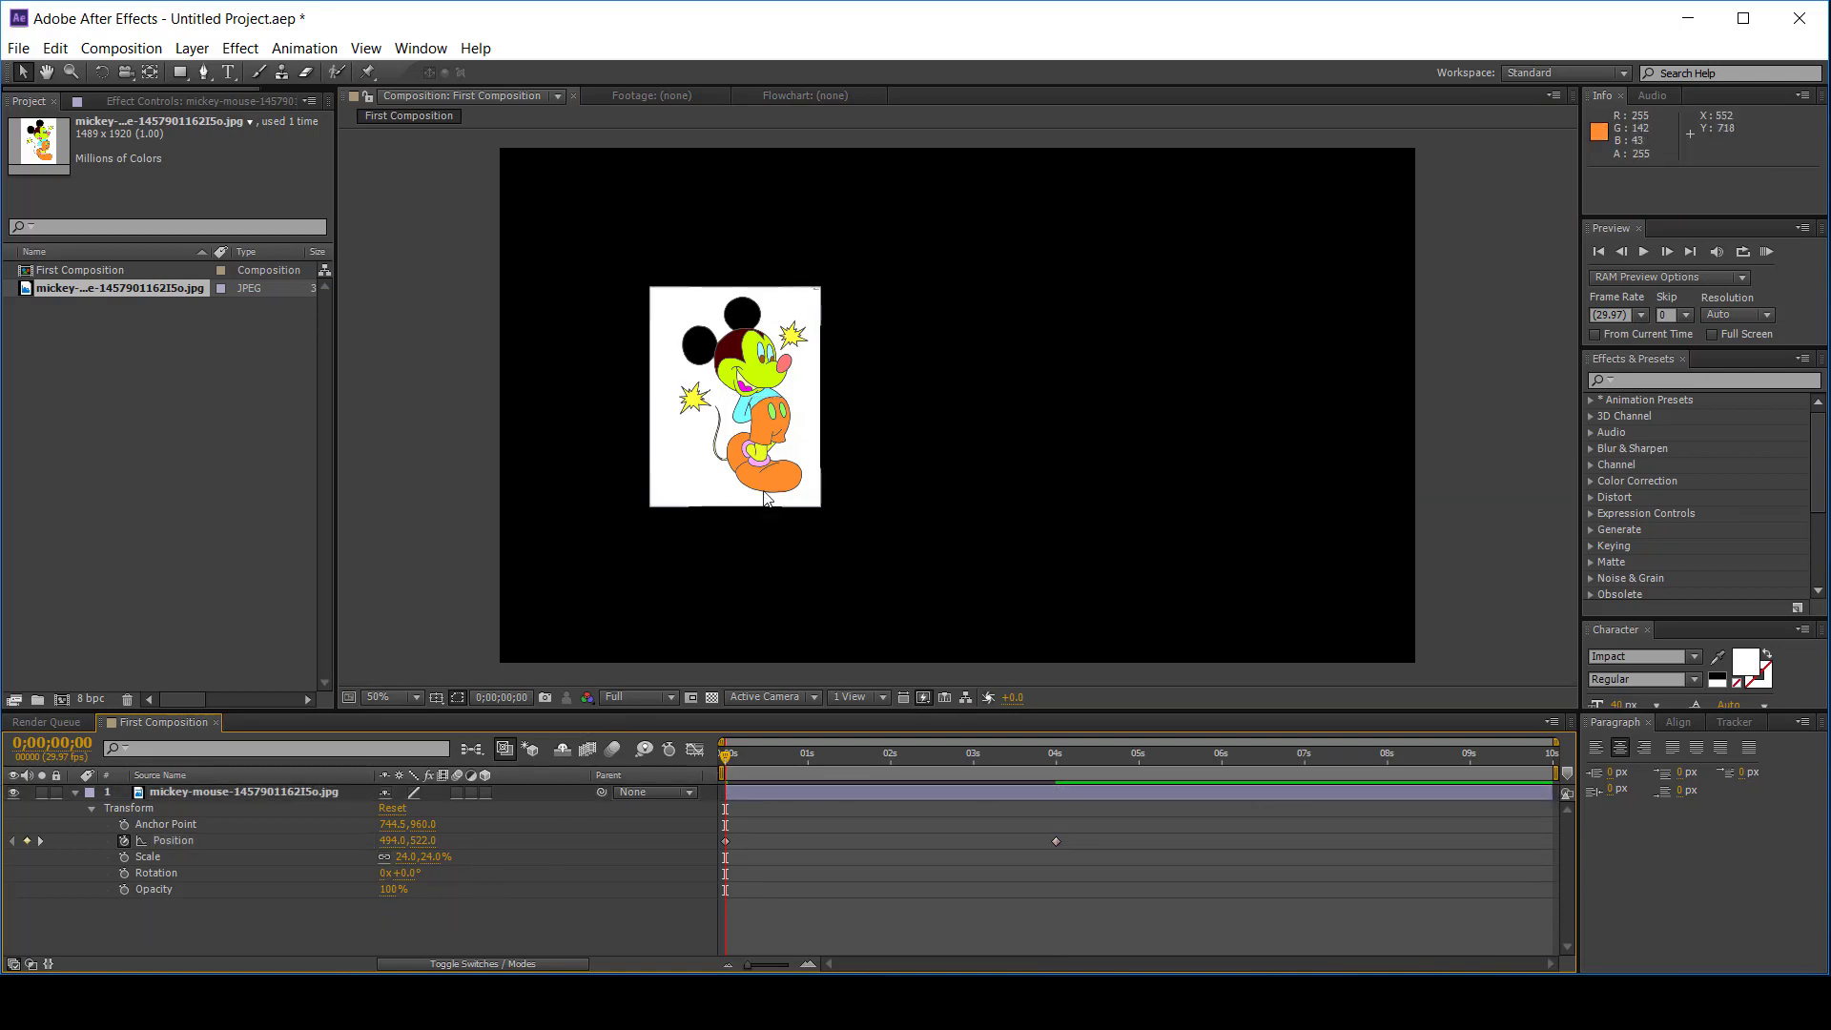
left_click(1644, 254)
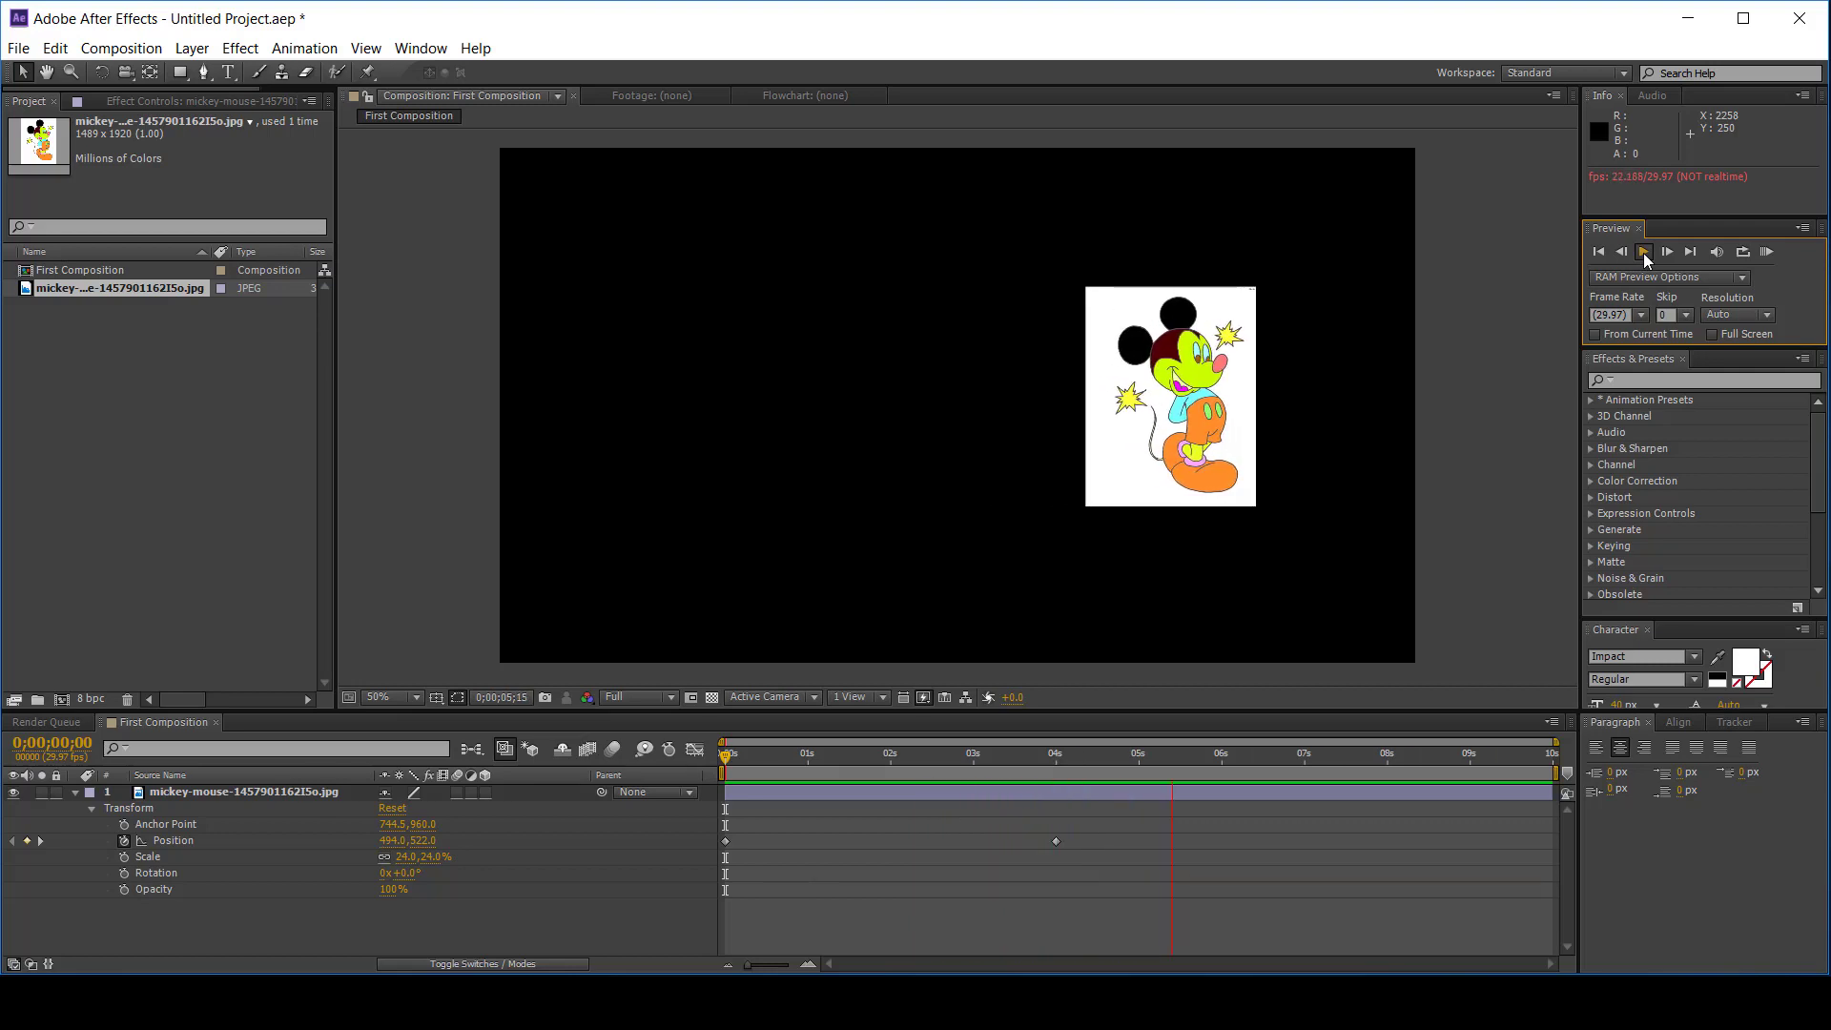
left_click(1644, 254)
left_click(1597, 252)
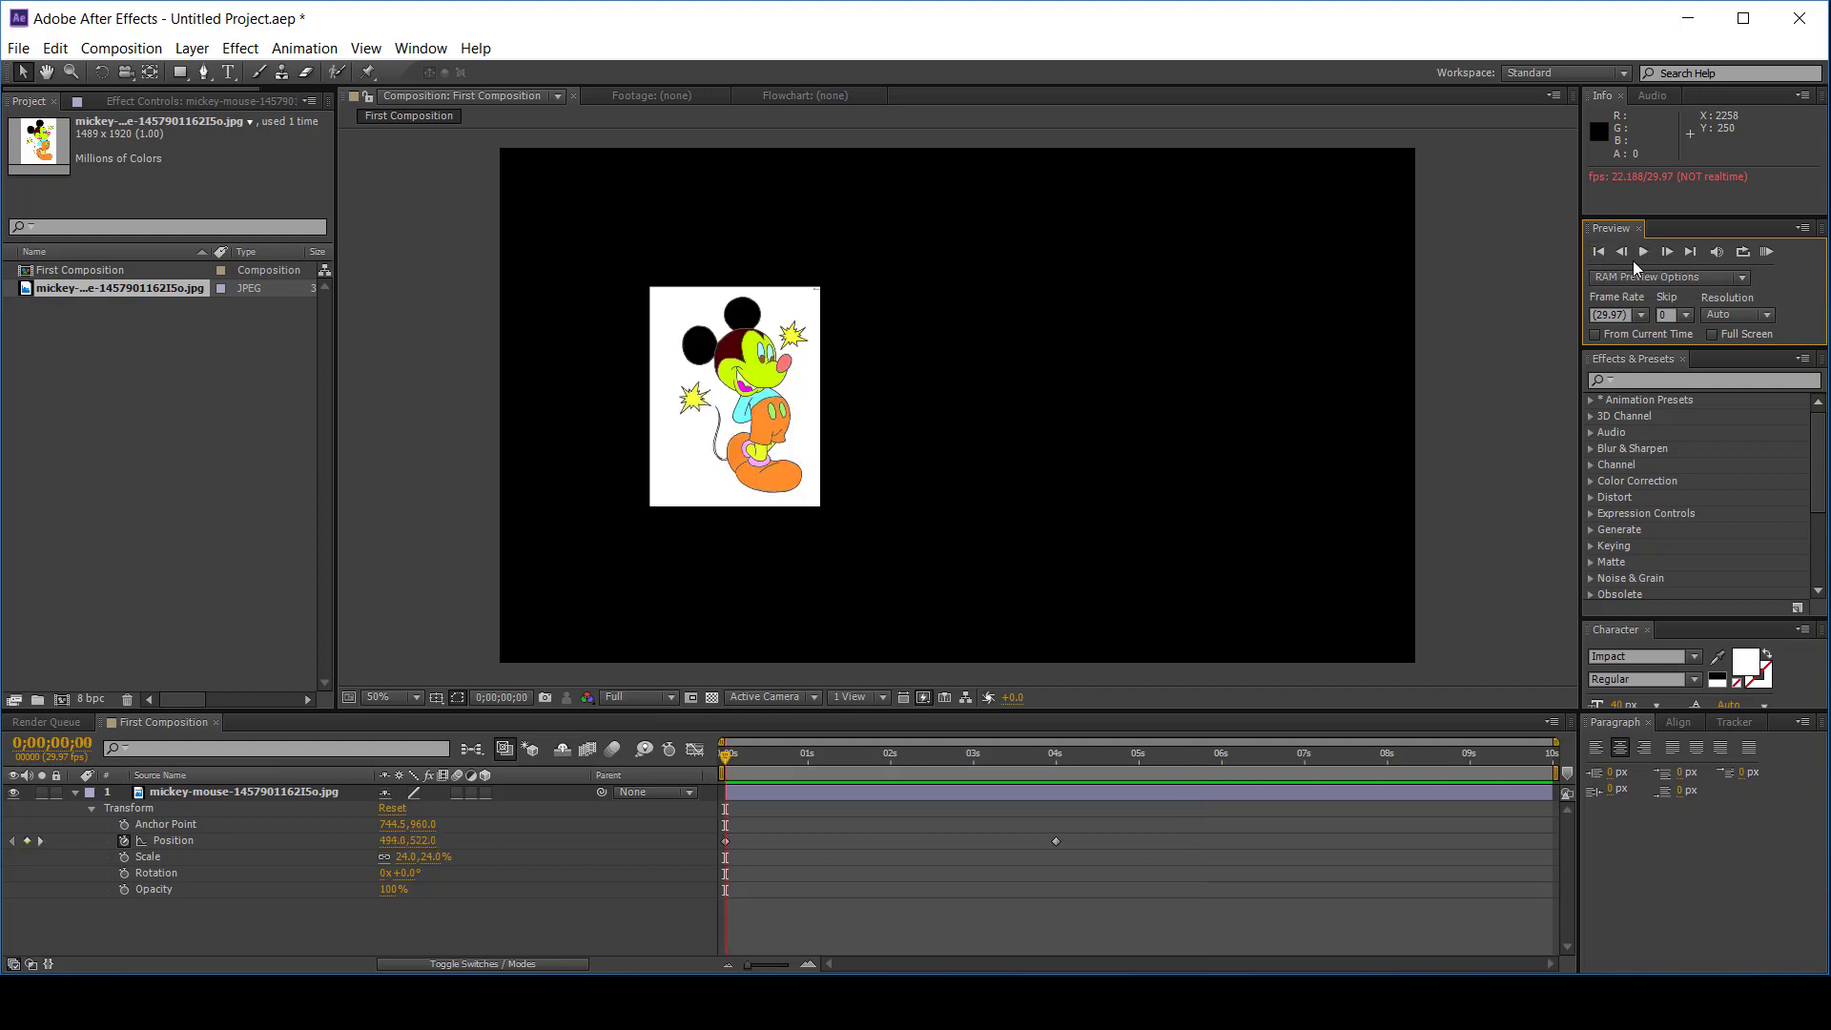
key("space")
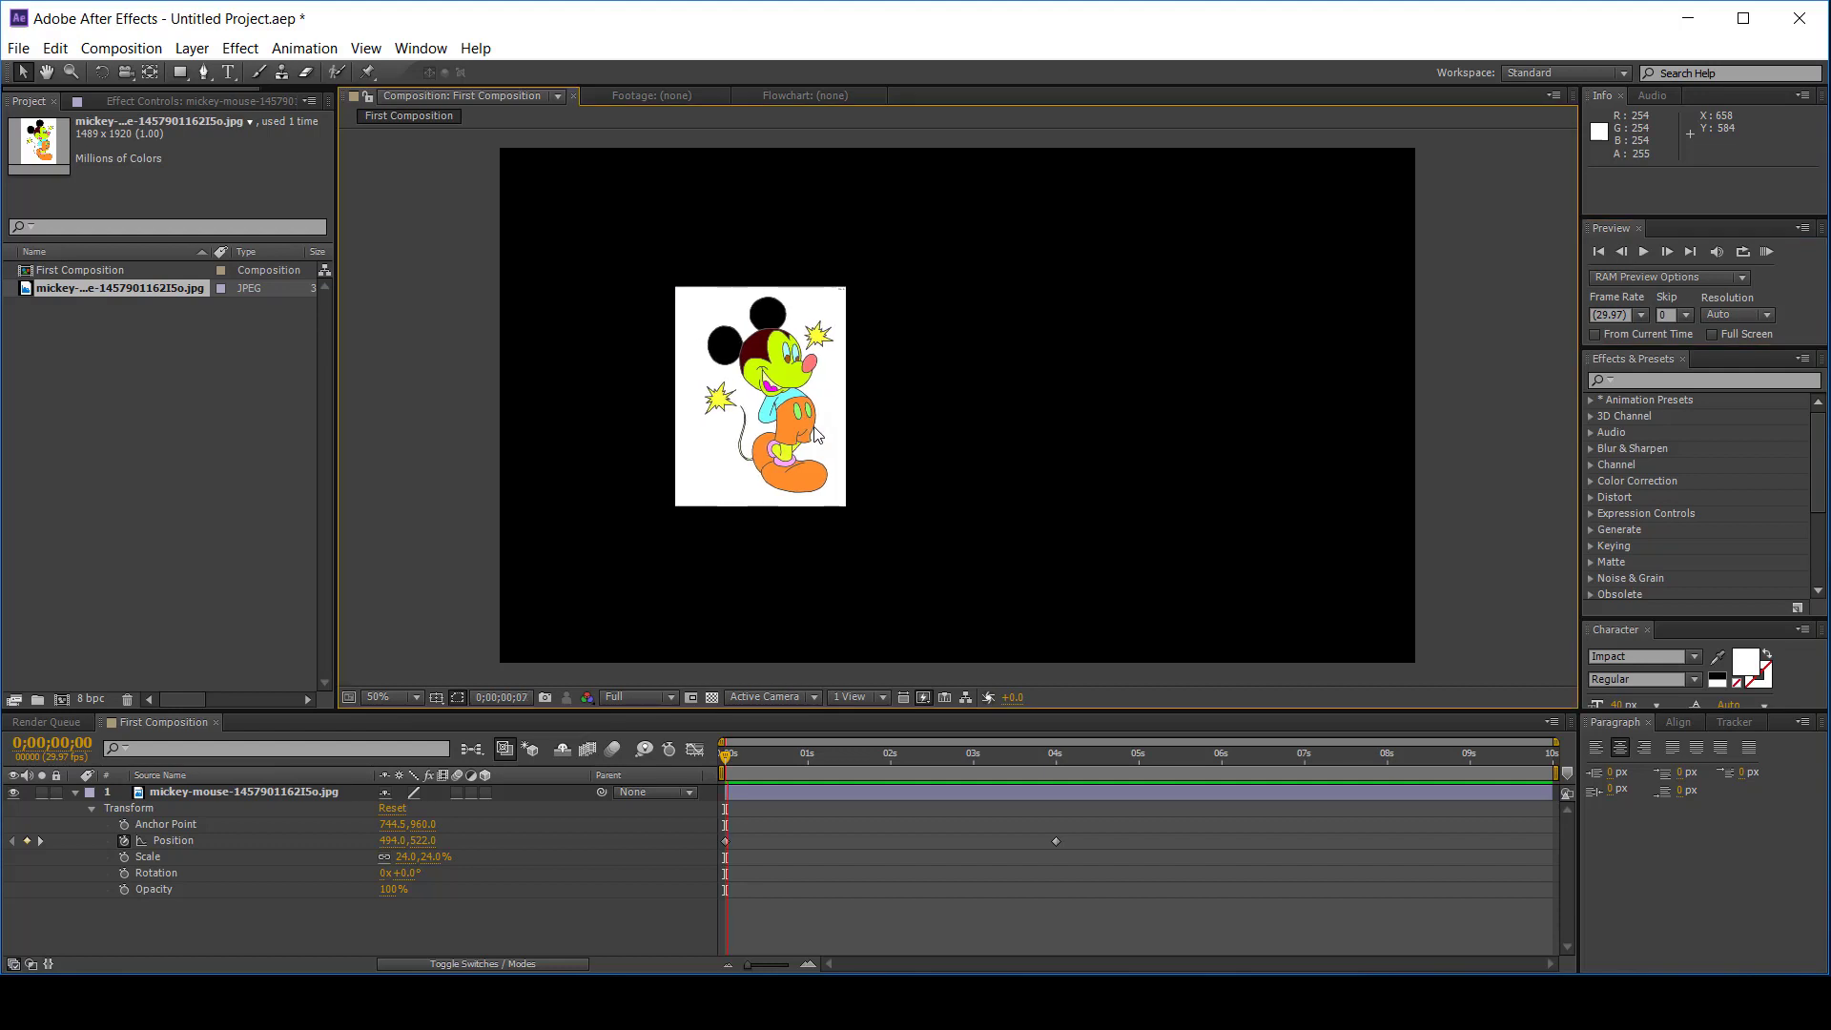